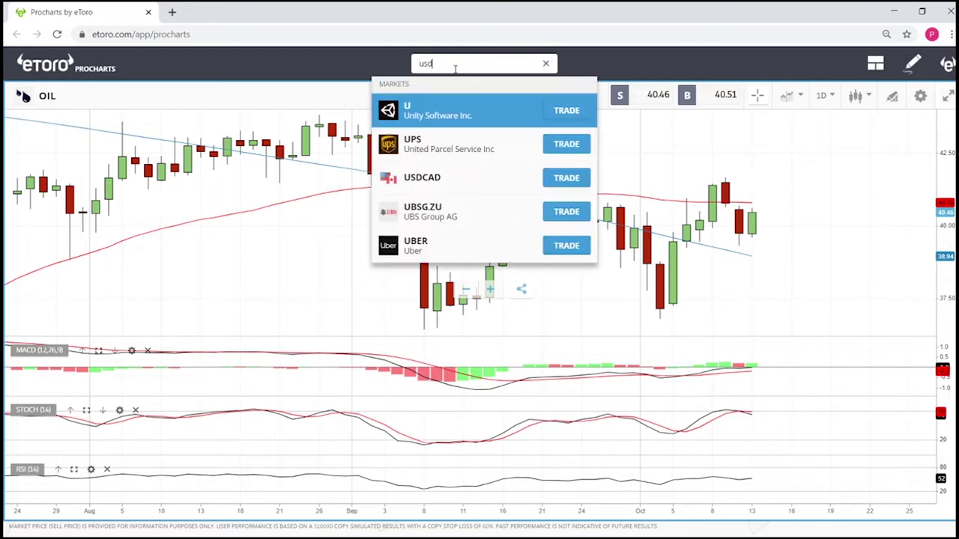
Open the USDOLLAR chart with the crosshair turned on and stretch the MACD panel's value scale.
{"action": "left_click", "coordinate": [422, 212]}
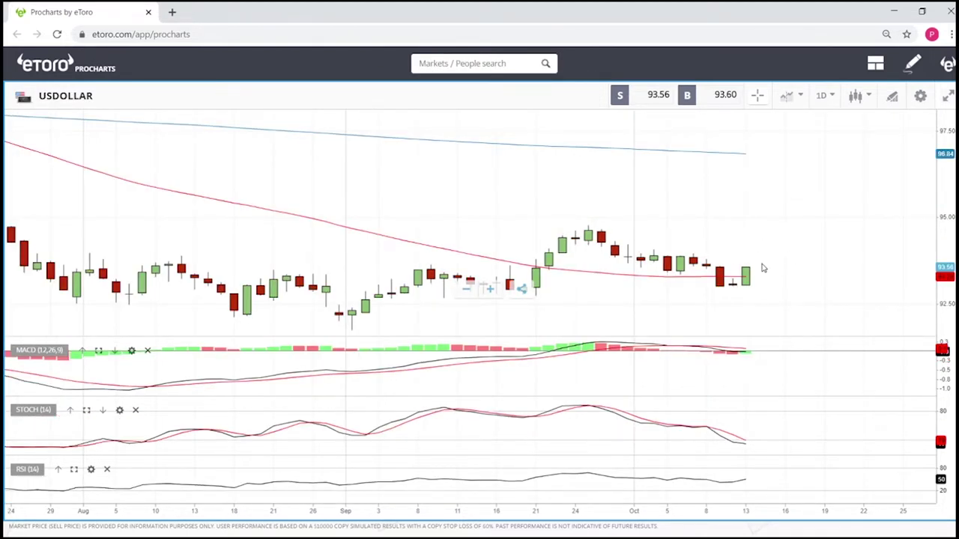
{"action": "left_click", "coordinate": [756, 95]}
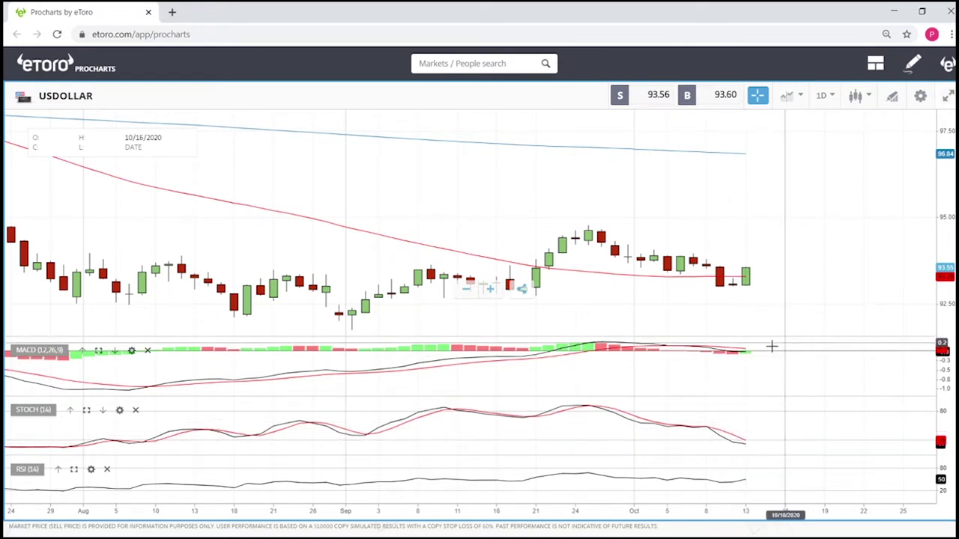
{"action": "scroll", "coordinate": [775, 355], "scroll_direction": "up", "scroll_amount": 2}
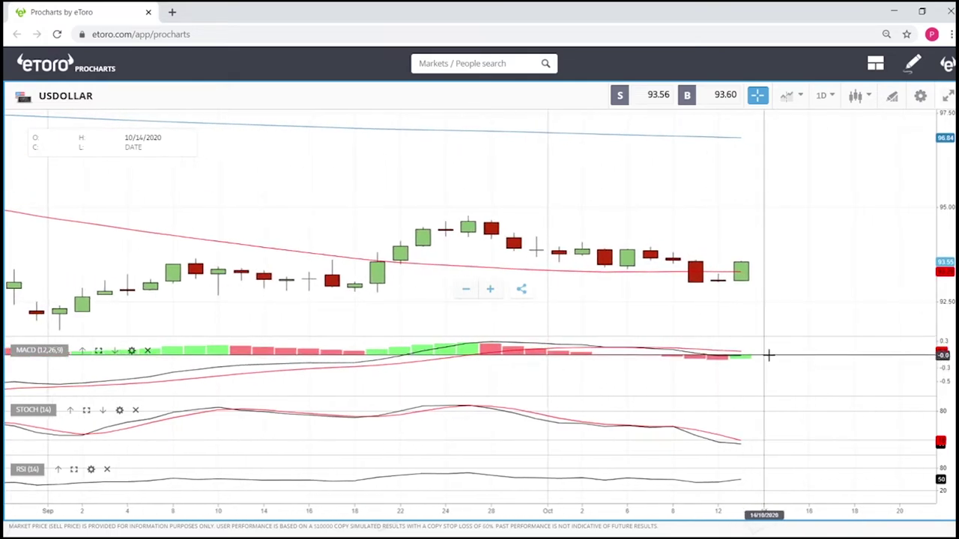
{"action": "scroll", "coordinate": [829, 353], "scroll_direction": "down", "scroll_amount": 3}
{"action": "left_click_drag", "start_coordinate": [942, 351], "coordinate": [946, 360]}
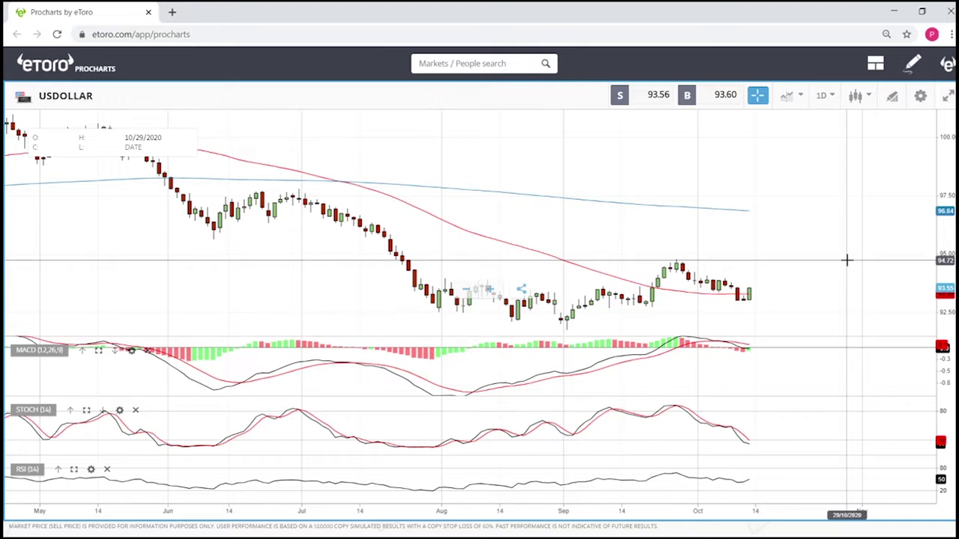
Draw a horizontal line across the USDOLLAR chart at about 93.54, level with the latest candle's price.
{"action": "scroll", "coordinate": [822, 278], "scroll_direction": "up", "scroll_amount": 5}
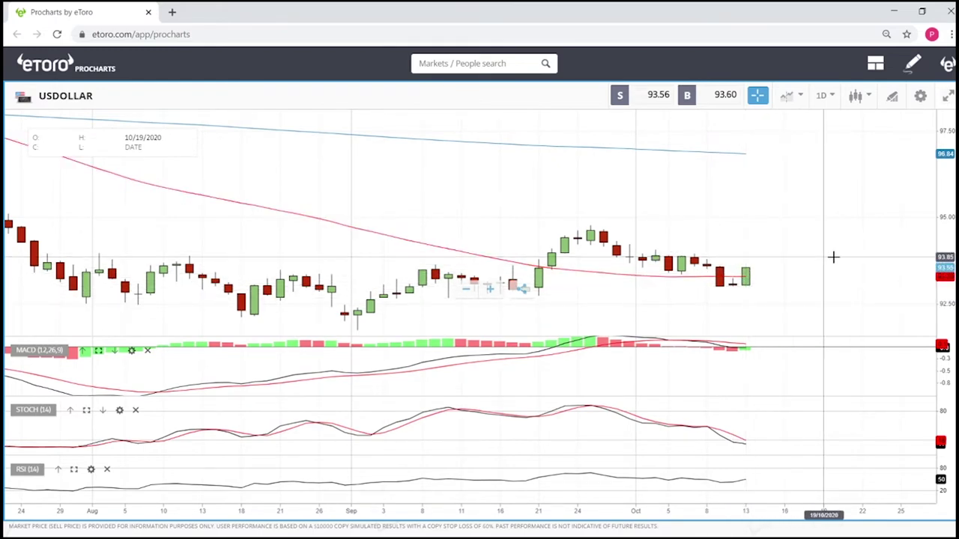
{"action": "scroll", "coordinate": [831, 259], "scroll_direction": "down", "scroll_amount": 6}
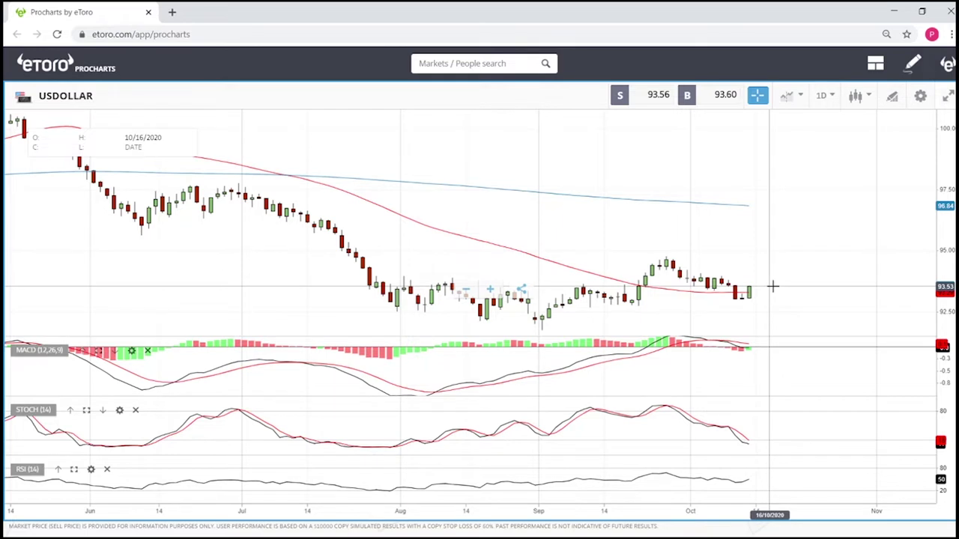
{"action": "left_click", "coordinate": [893, 96]}
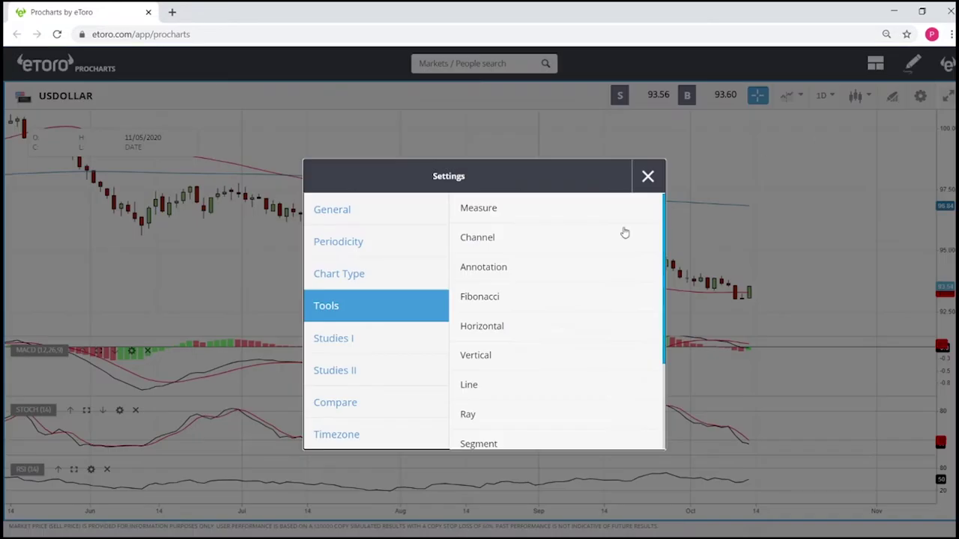
{"action": "left_click", "coordinate": [514, 336]}
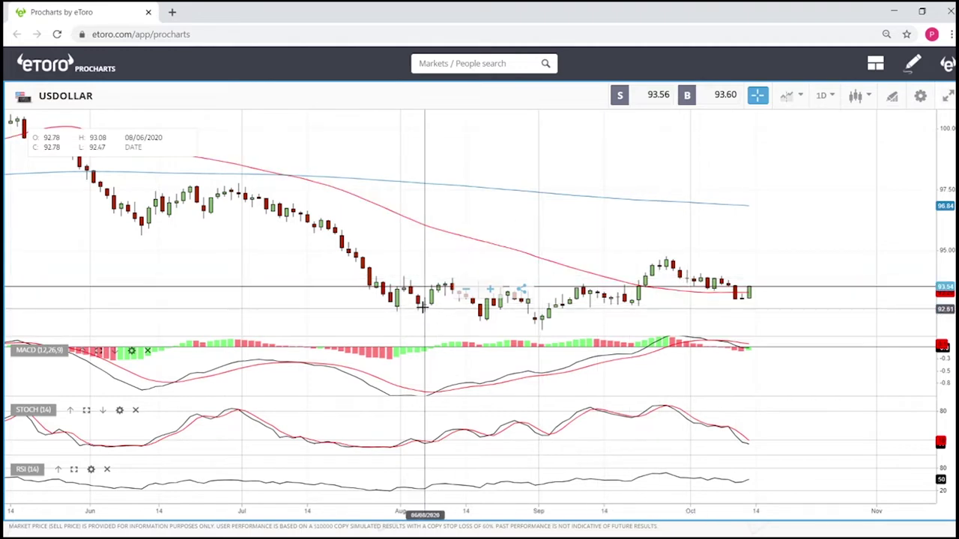
{"action": "scroll", "coordinate": [421, 308], "scroll_direction": "up", "scroll_amount": 5}
{"action": "left_click", "coordinate": [223, 264]}
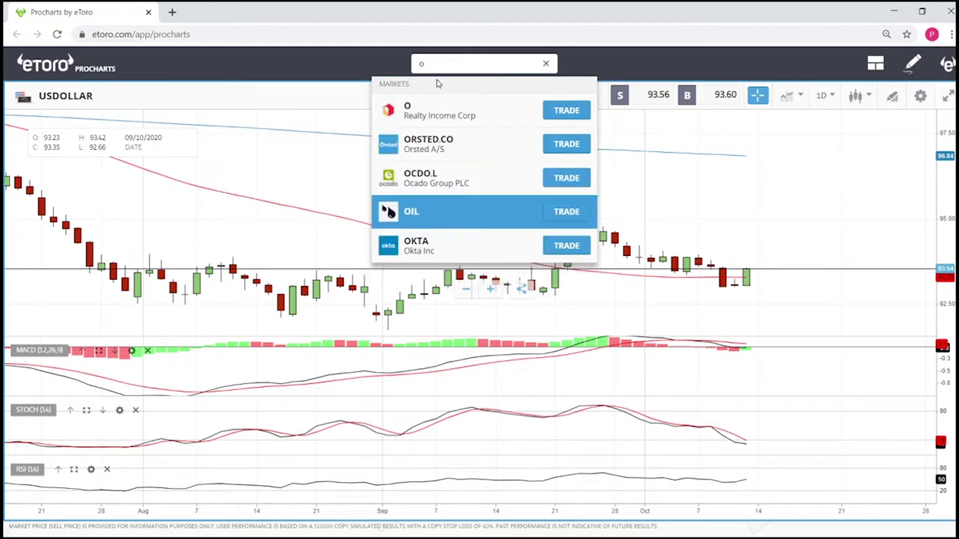
Open the OIL chart and examine its daily candles, moving averages and indicators from June to October.
{"action": "type", "text": "l"}
{"action": "left_click", "coordinate": [429, 105]}
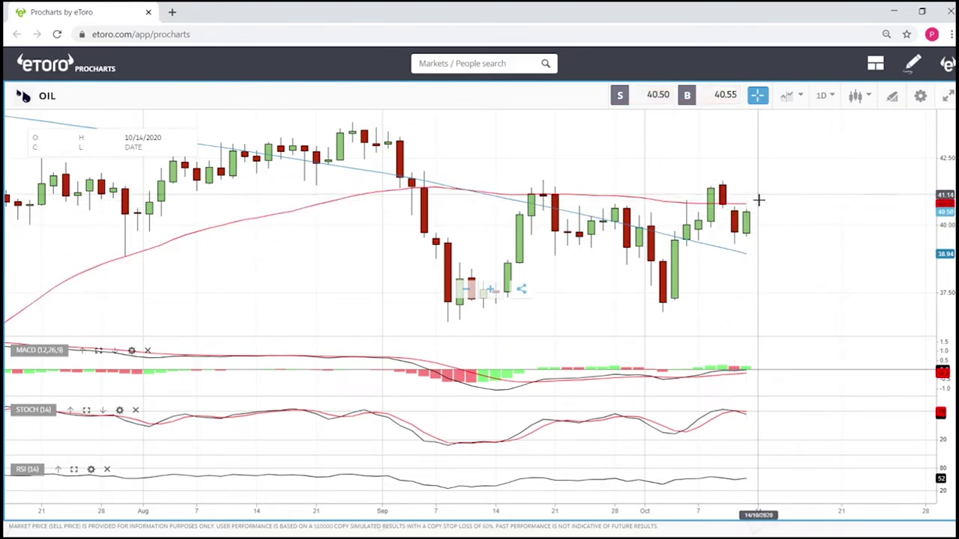
{"action": "scroll", "coordinate": [775, 218], "scroll_direction": "up", "scroll_amount": 3}
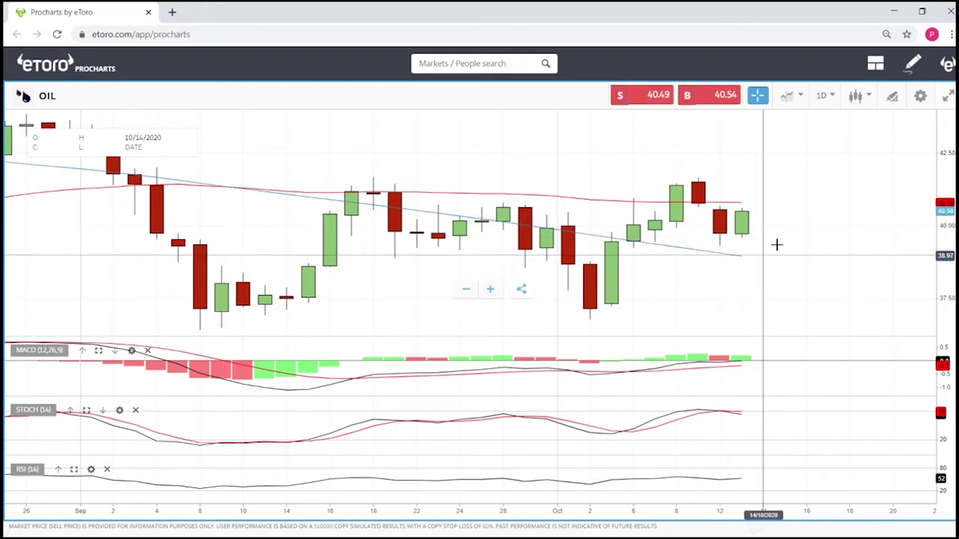
{"action": "scroll", "coordinate": [787, 225], "scroll_direction": "down", "scroll_amount": 4}
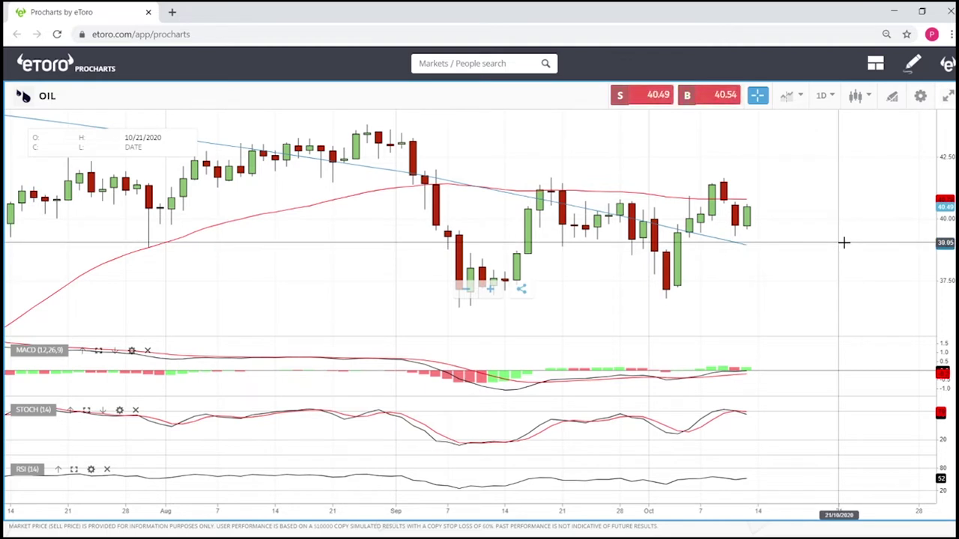
{"action": "left_click_drag", "start_coordinate": [828, 272], "coordinate": [717, 274]}
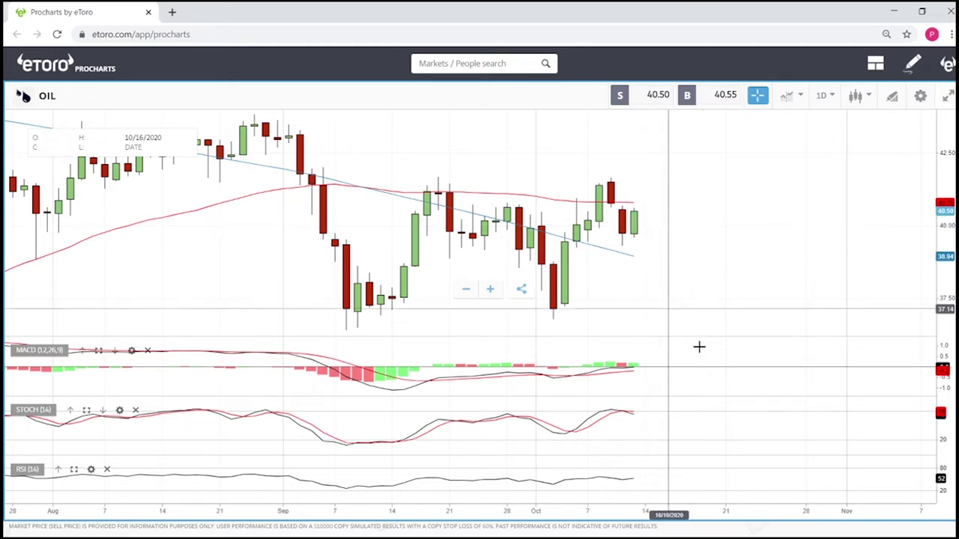
{"action": "scroll", "coordinate": [736, 244], "scroll_direction": "down", "scroll_amount": 3}
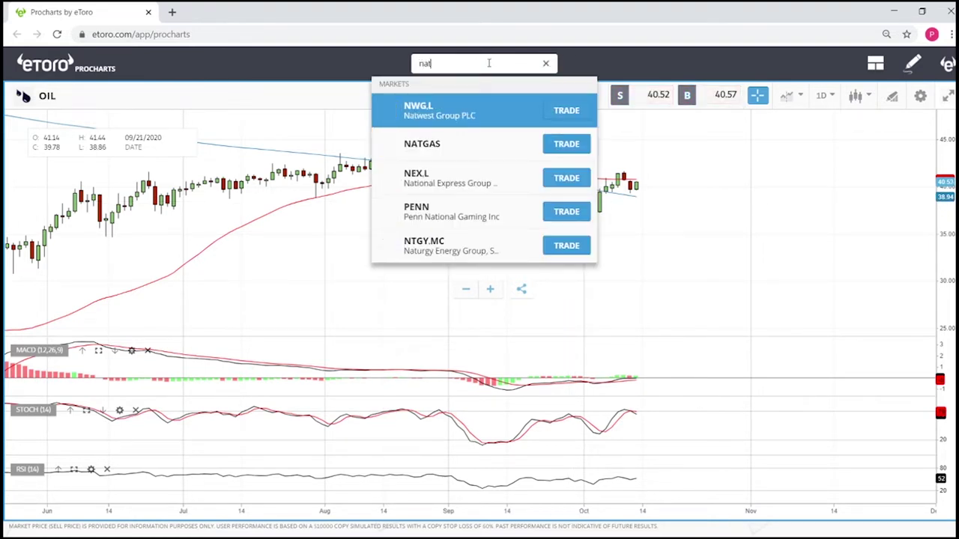
Open the NATGAS chart and examine the recent rally against its price history back to 2017.
{"action": "left_click", "coordinate": [423, 149]}
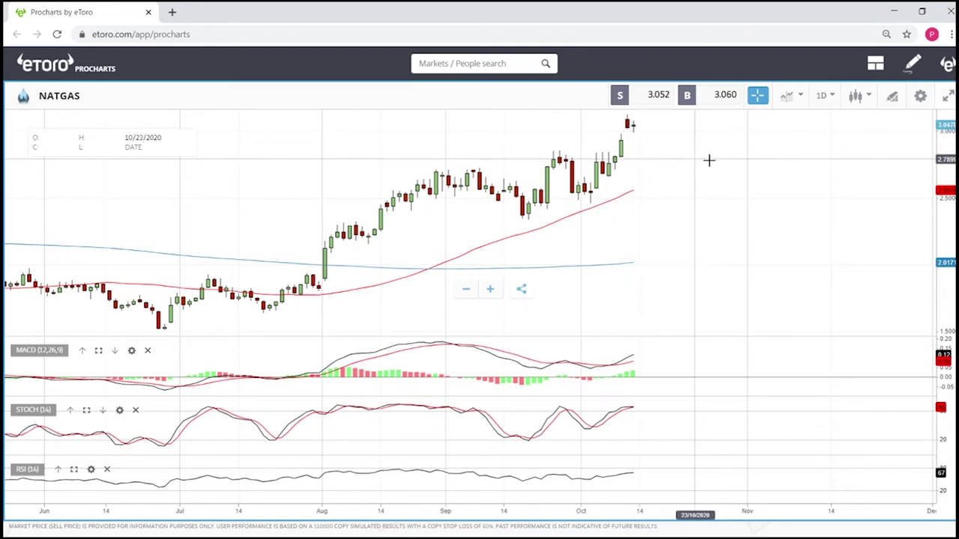
{"action": "scroll", "coordinate": [715, 159], "scroll_direction": "down", "scroll_amount": 1}
{"action": "scroll", "coordinate": [719, 160], "scroll_direction": "down", "scroll_amount": 3}
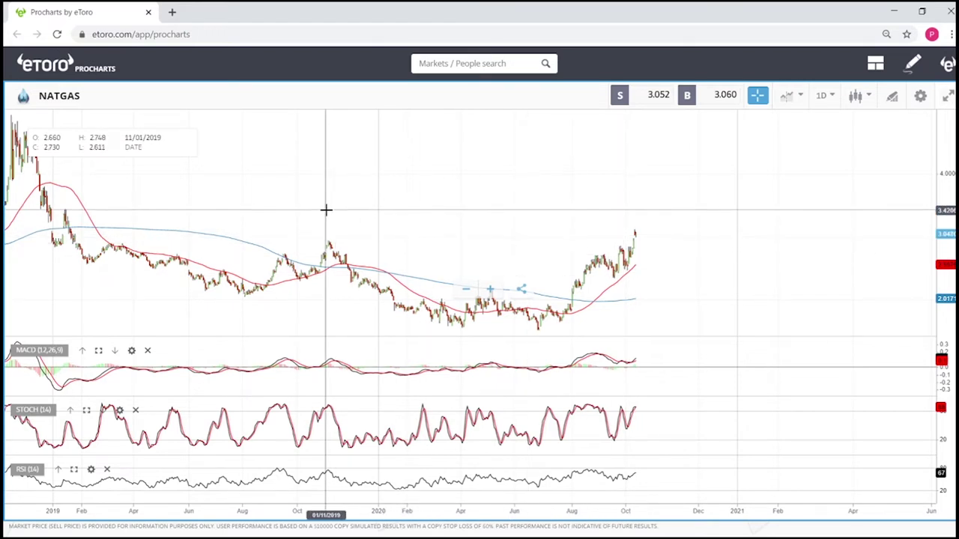
{"action": "scroll", "coordinate": [328, 212], "scroll_direction": "down", "scroll_amount": 5}
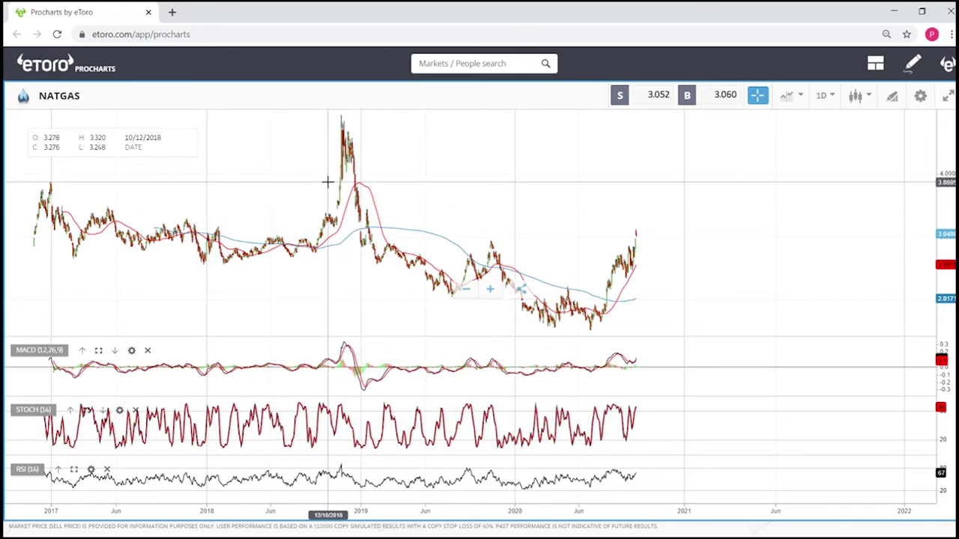
{"action": "scroll", "coordinate": [754, 258], "scroll_direction": "up", "scroll_amount": 5}
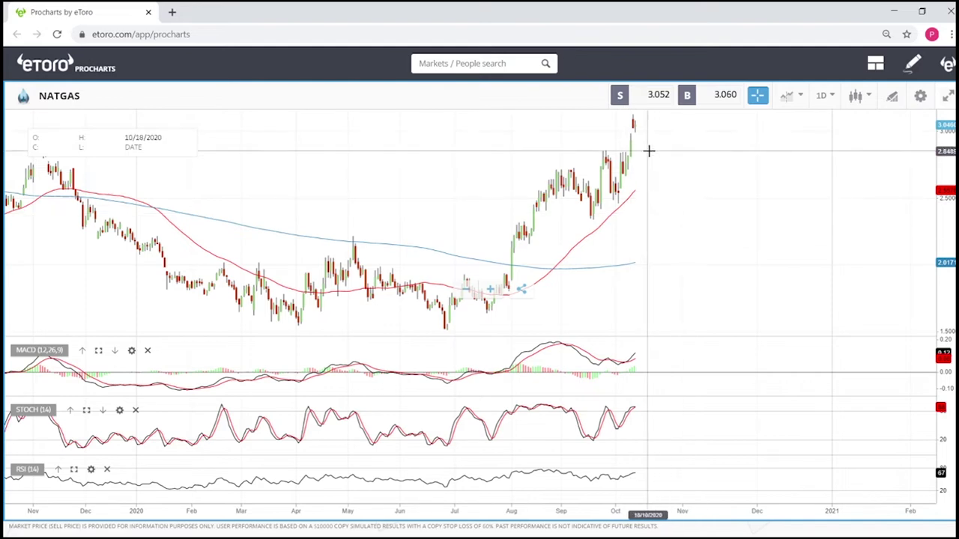
{"action": "scroll", "coordinate": [745, 204], "scroll_direction": "up", "scroll_amount": 5}
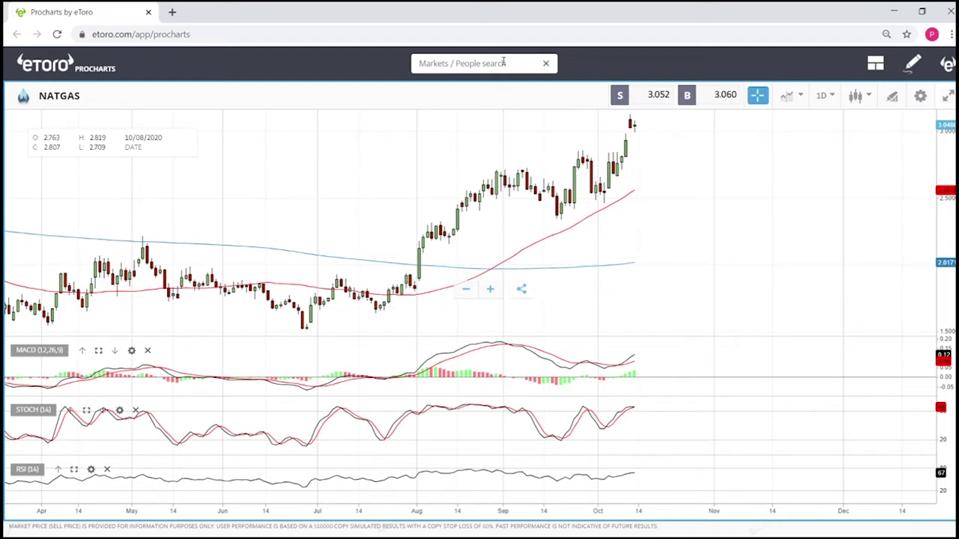
Open the COPPER chart and draw a horizontal line at about 3.102, along the September highs.
{"action": "type", "text": "op"}
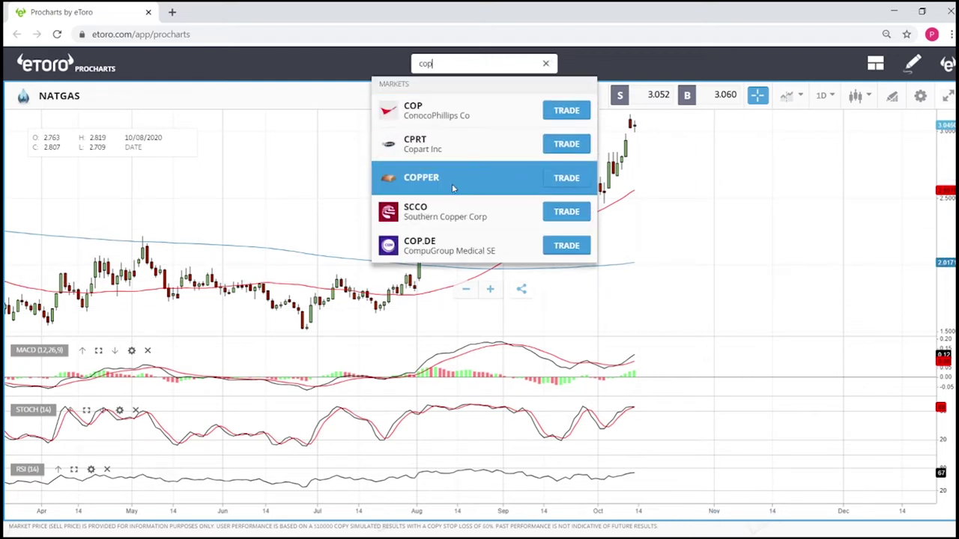
{"action": "left_click", "coordinate": [453, 188]}
{"action": "scroll", "coordinate": [657, 153], "scroll_direction": "up", "scroll_amount": 5}
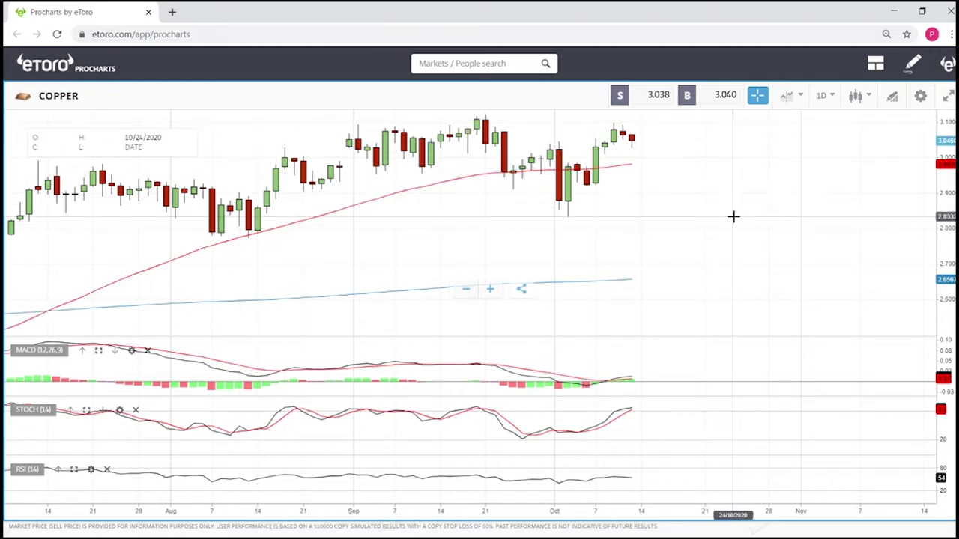
{"action": "scroll", "coordinate": [734, 215], "scroll_direction": "down", "scroll_amount": 5}
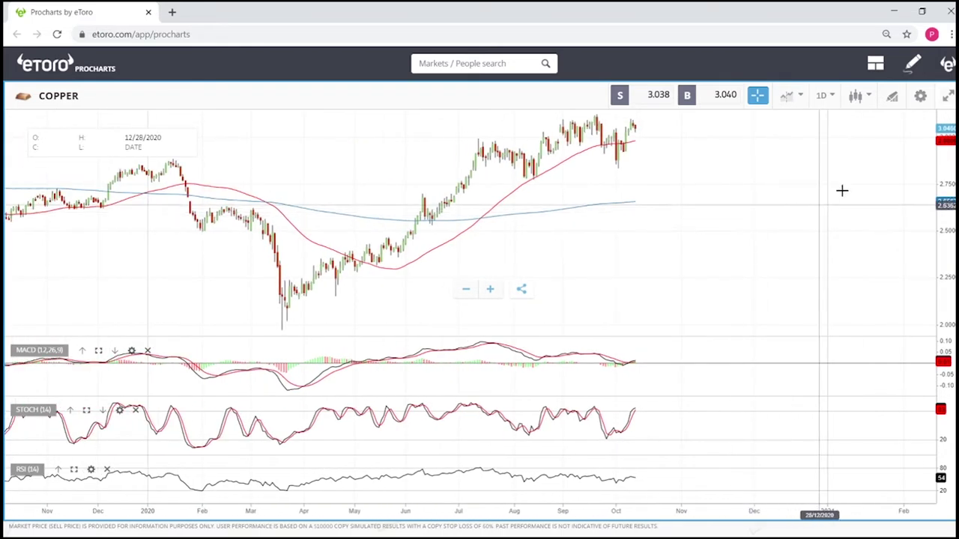
{"action": "left_click", "coordinate": [892, 95]}
{"action": "left_click", "coordinate": [517, 301]}
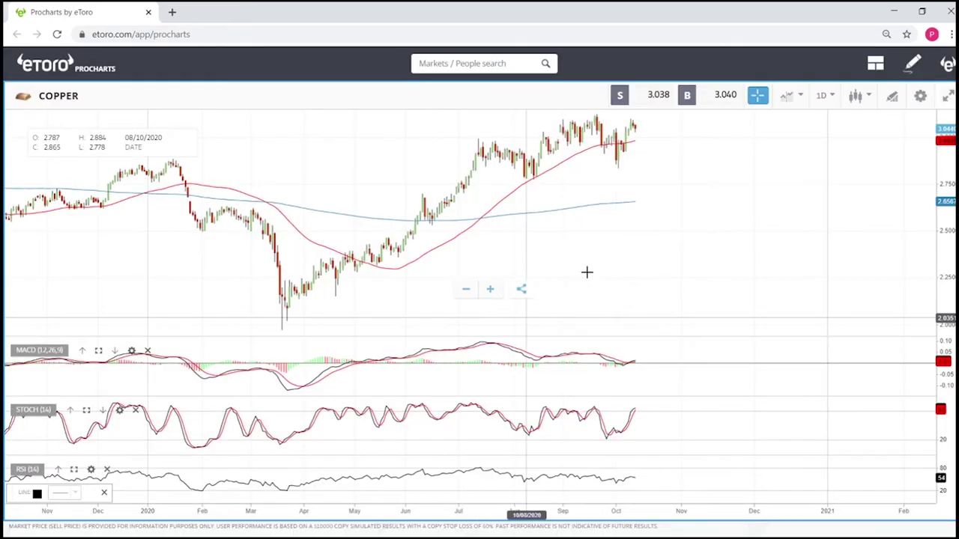
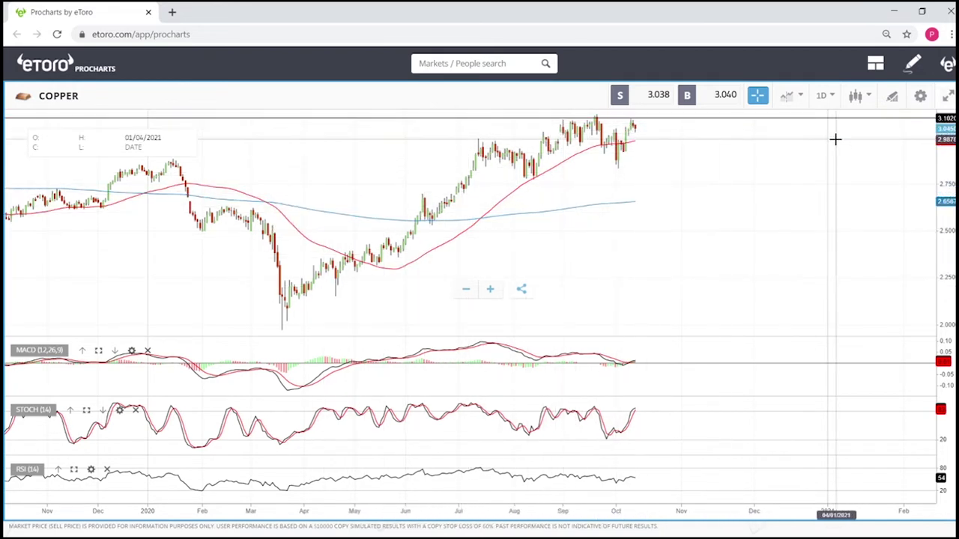
Examine copper's price history back to 2017 against the horizontal line, and adjust the MACD panel's value scale for a closer look.
{"action": "scroll", "coordinate": [835, 139], "scroll_direction": "down", "scroll_amount": 10}
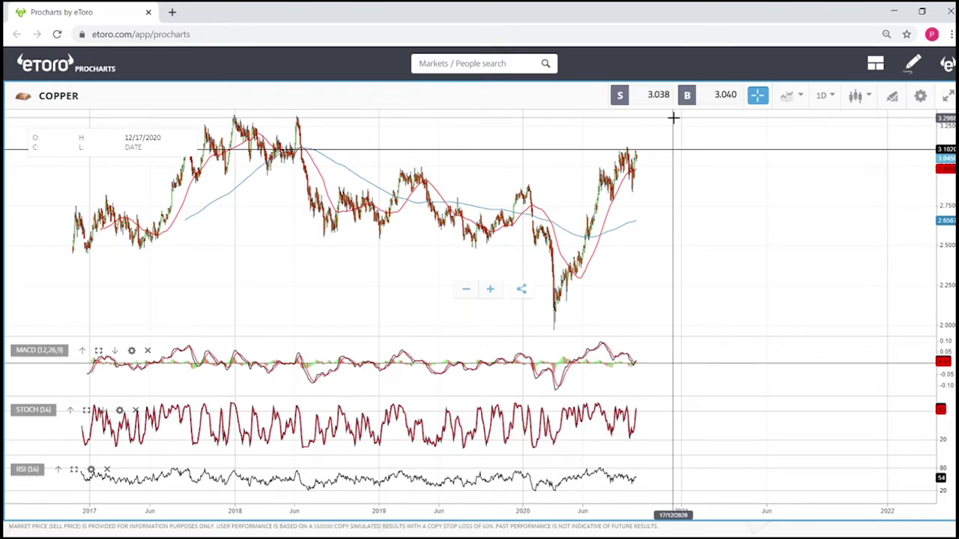
{"action": "scroll", "coordinate": [724, 210], "scroll_direction": "up", "scroll_amount": 5}
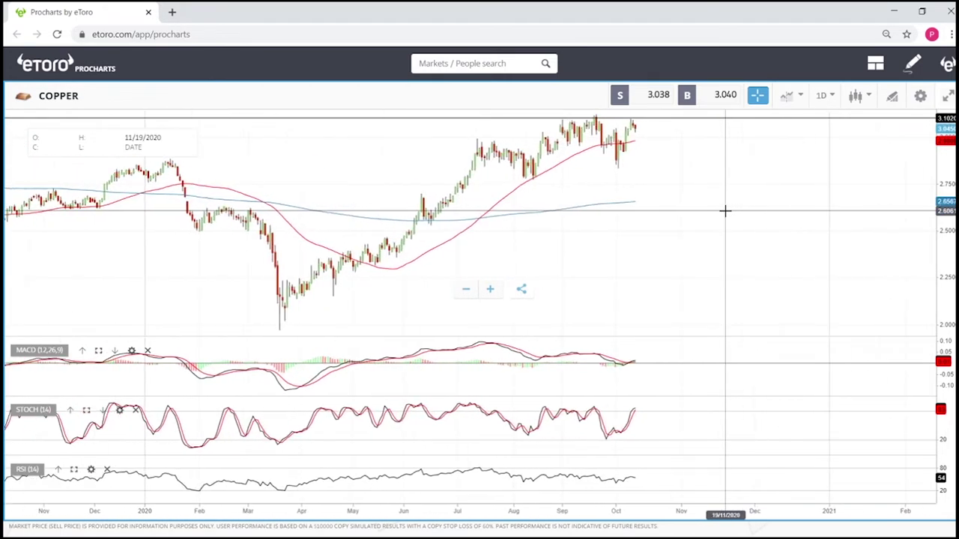
{"action": "scroll", "coordinate": [725, 211], "scroll_direction": "up", "scroll_amount": 3}
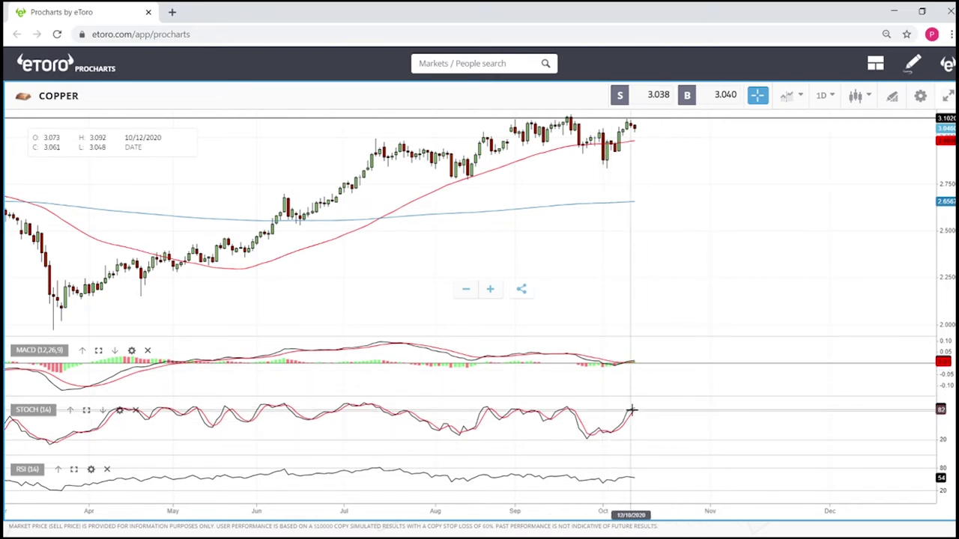
{"action": "scroll", "coordinate": [640, 358], "scroll_direction": "up", "scroll_amount": 5}
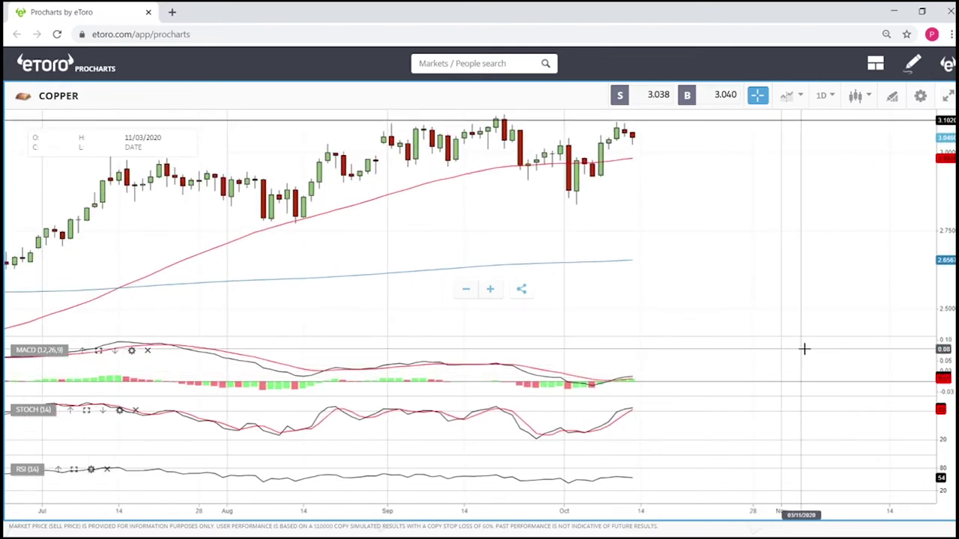
{"action": "left_click_drag", "start_coordinate": [947, 364], "coordinate": [949, 362]}
{"action": "scroll", "coordinate": [646, 348], "scroll_direction": "down", "scroll_amount": 5}
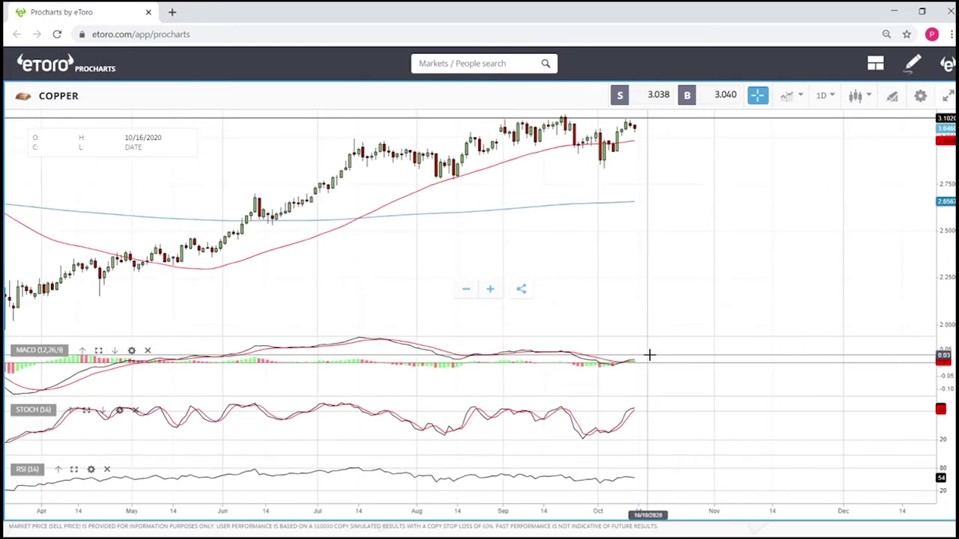
{"action": "left_click_drag", "start_coordinate": [603, 118], "coordinate": [638, 127]}
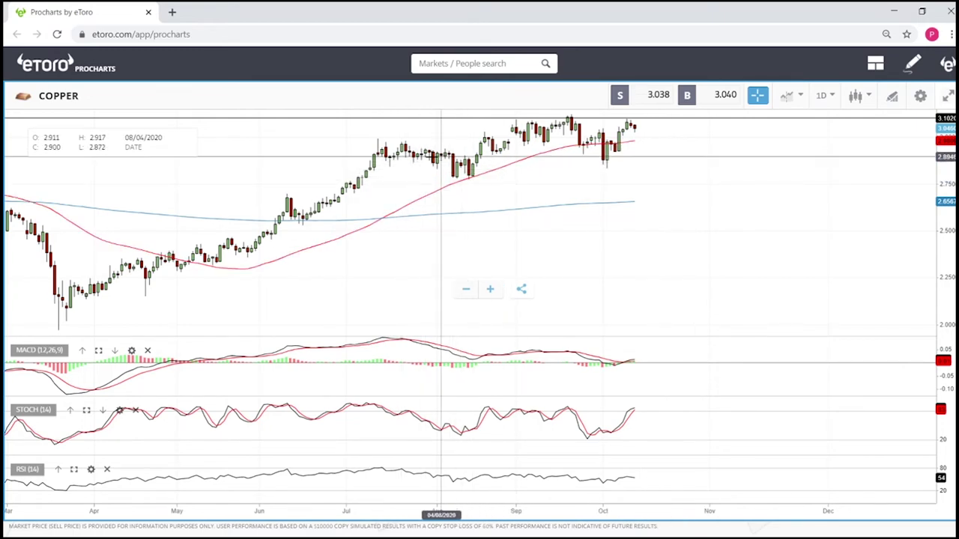
Draw a rectangle around copper's early-October lows, about 2.85 to 2.92, extending past the latest candles to late October.
{"action": "left_click", "coordinate": [893, 100]}
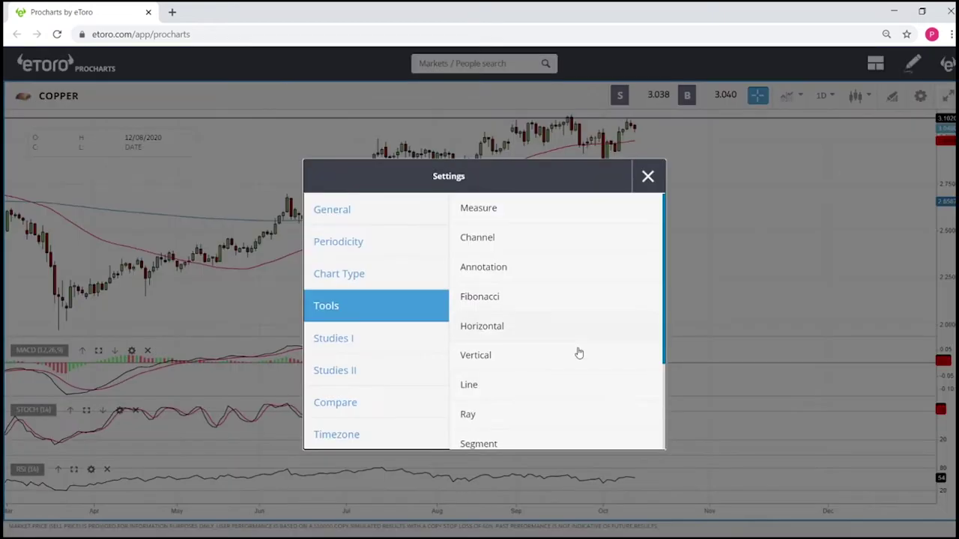
{"action": "scroll", "coordinate": [509, 412], "scroll_direction": "down", "scroll_amount": 3}
{"action": "left_click", "coordinate": [539, 347]}
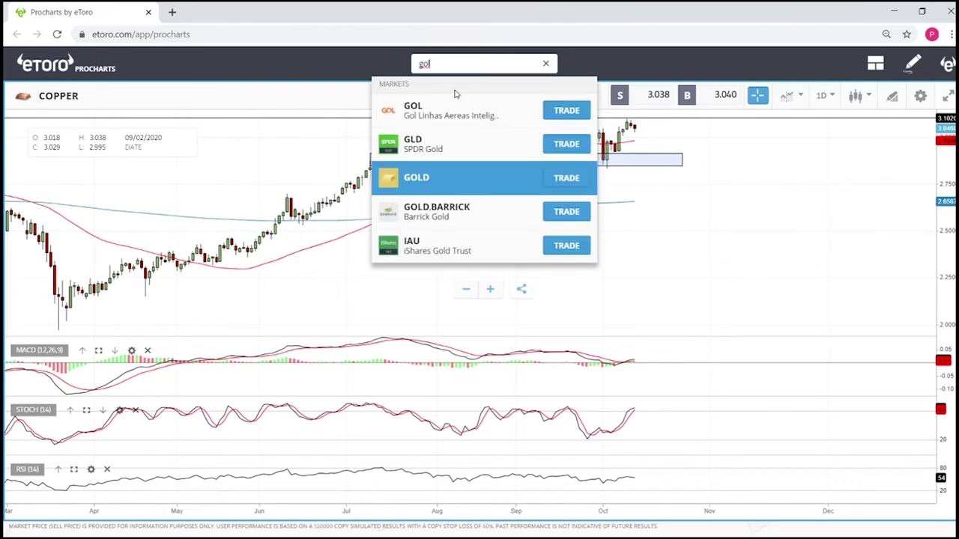
Open the GOLD chart and examine its recent daily candles relative to the moving averages.
{"action": "left_click", "coordinate": [437, 185]}
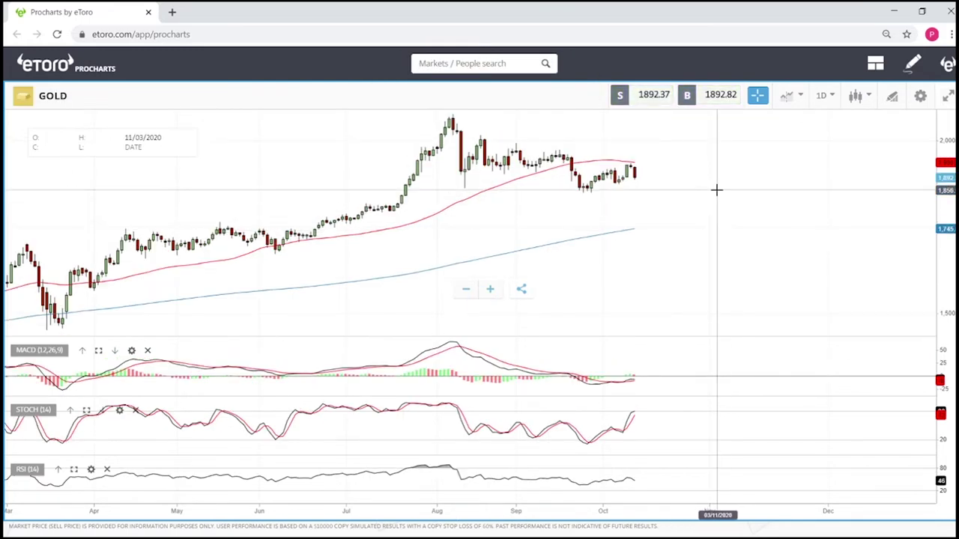
{"action": "scroll", "coordinate": [717, 190], "scroll_direction": "up", "scroll_amount": 2}
{"action": "scroll", "coordinate": [717, 191], "scroll_direction": "down", "scroll_amount": 2}
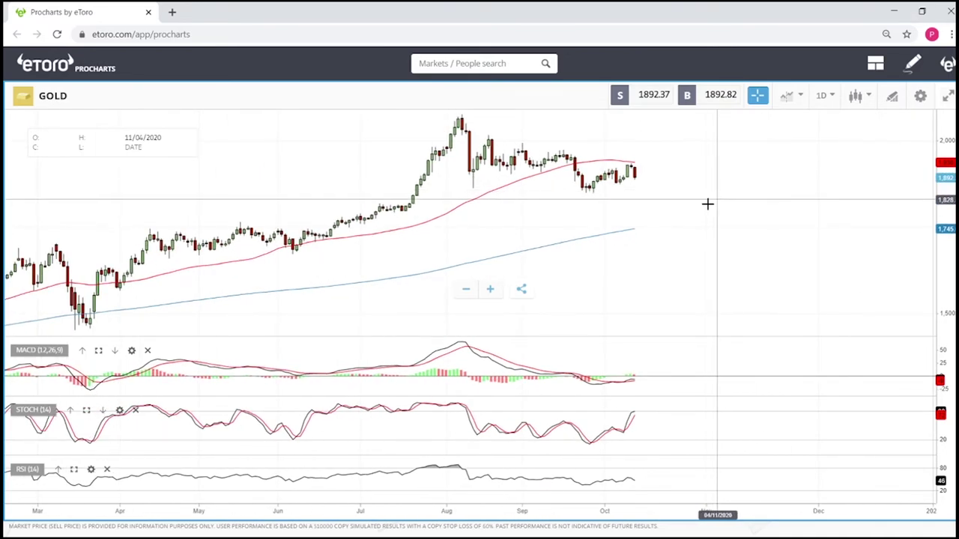
{"action": "scroll", "coordinate": [725, 187], "scroll_direction": "up", "scroll_amount": 2}
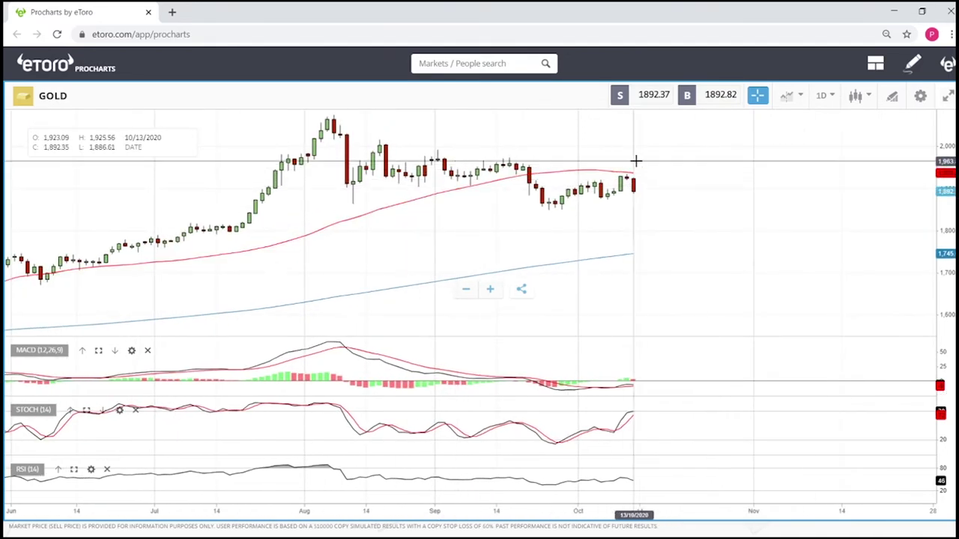
Draw a descending trend line on gold from the mid-August highs through the mid-September and October highs, extending past the latest candles.
{"action": "left_click", "coordinate": [893, 99]}
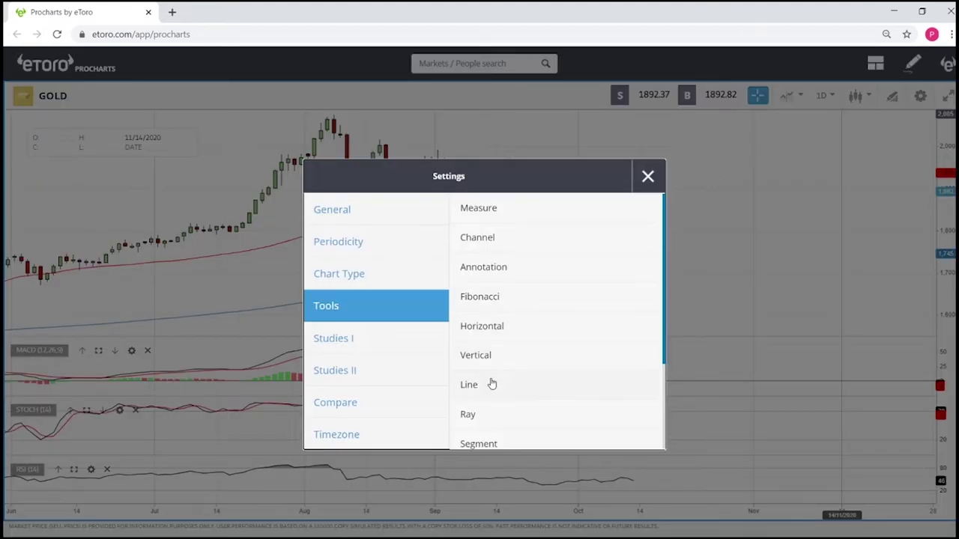
{"action": "left_click", "coordinate": [469, 385]}
{"action": "left_click", "coordinate": [375, 139]}
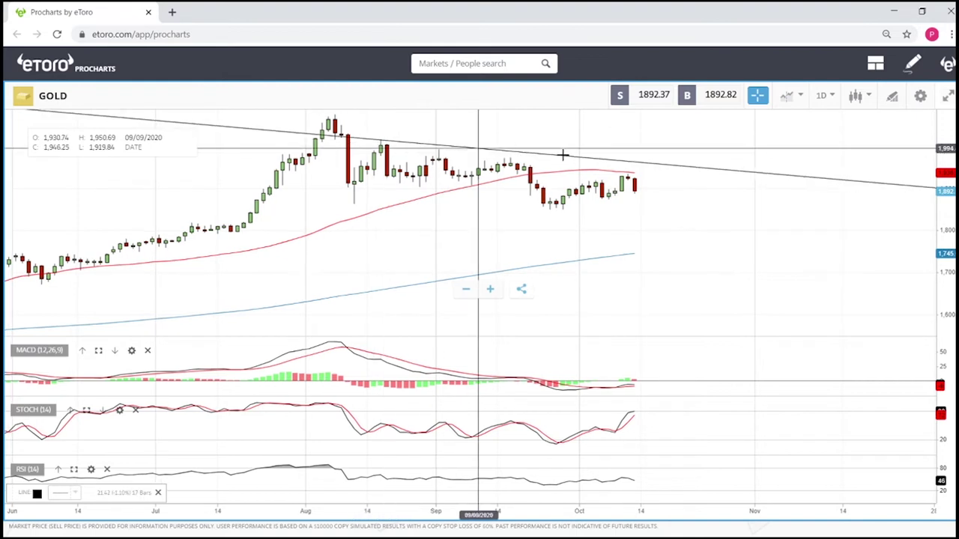
{"action": "left_click", "coordinate": [674, 180]}
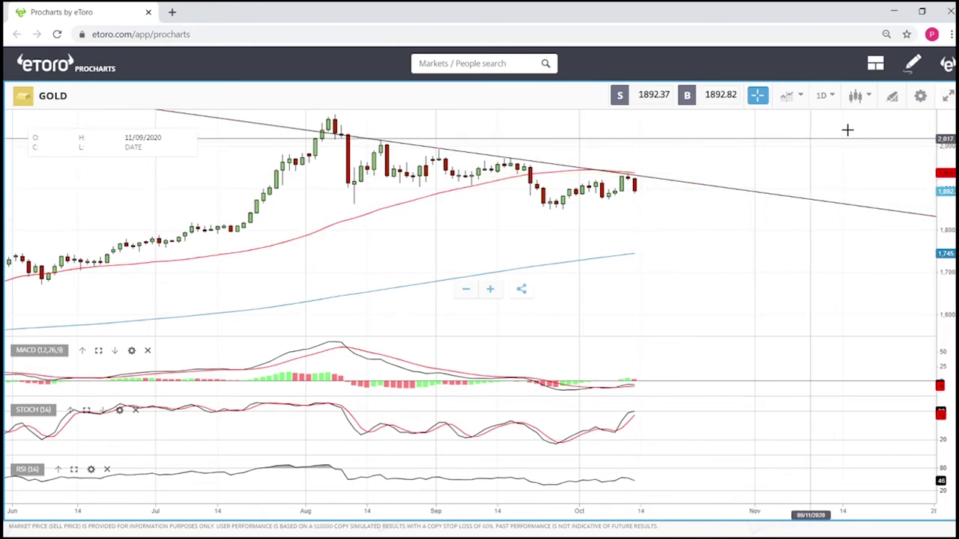
Draw a rectangle on gold from early August to the latest candles, spanning about 1,960 to 2,005.
{"action": "left_click", "coordinate": [889, 104]}
{"action": "scroll", "coordinate": [550, 355], "scroll_direction": "down", "scroll_amount": 2}
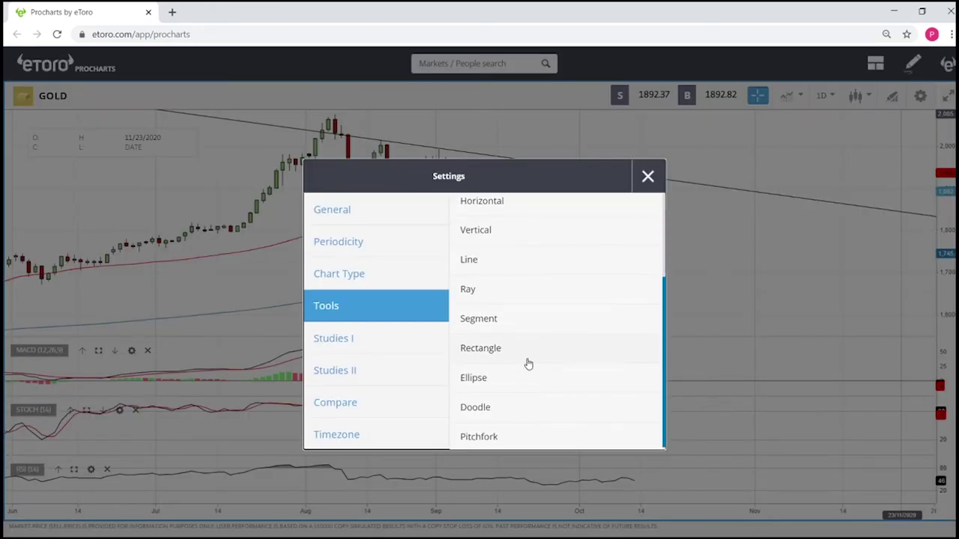
{"action": "left_click", "coordinate": [520, 350]}
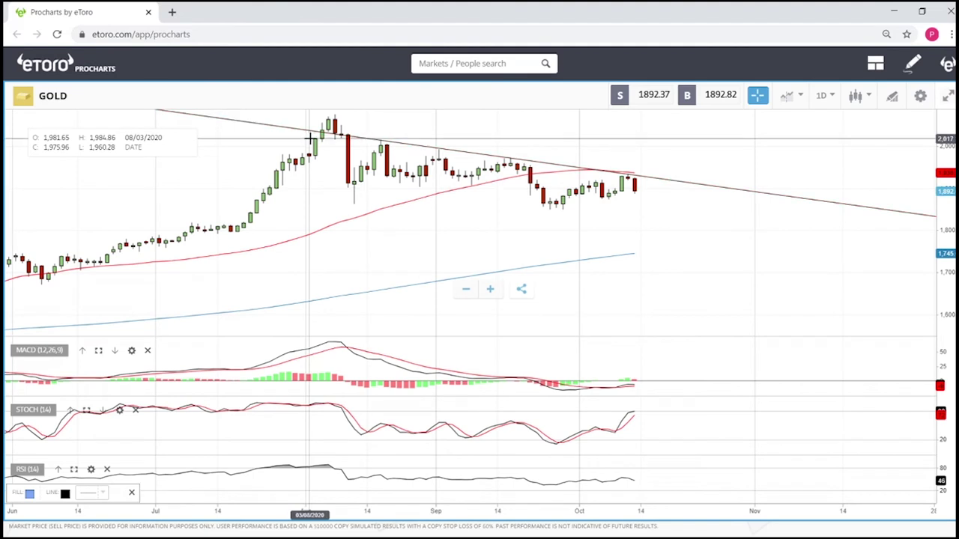
{"action": "left_click_drag", "start_coordinate": [310, 143], "coordinate": [628, 162]}
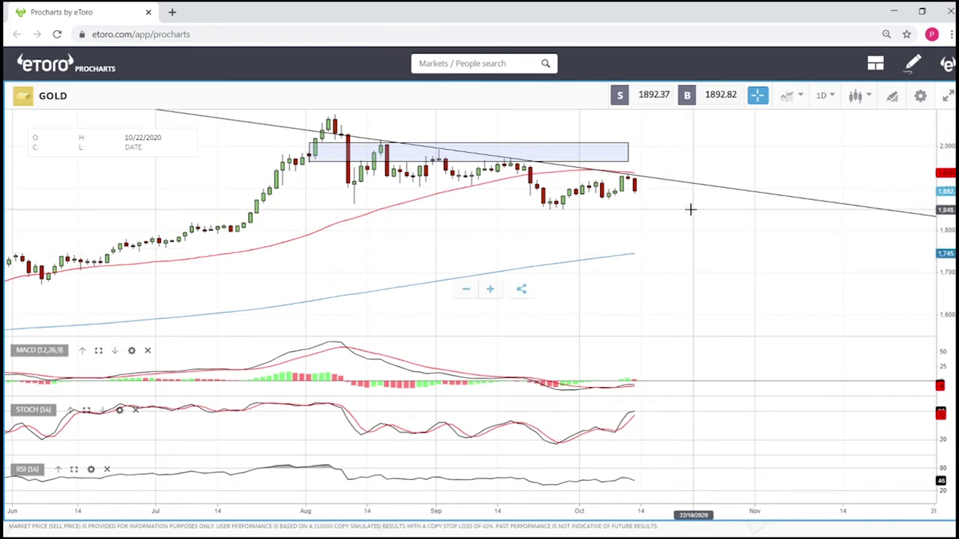
Draw a rectangle around gold's late-September lows, about 1,840 to 1,870, stretching from late July to the end of October.
{"action": "left_click", "coordinate": [890, 99]}
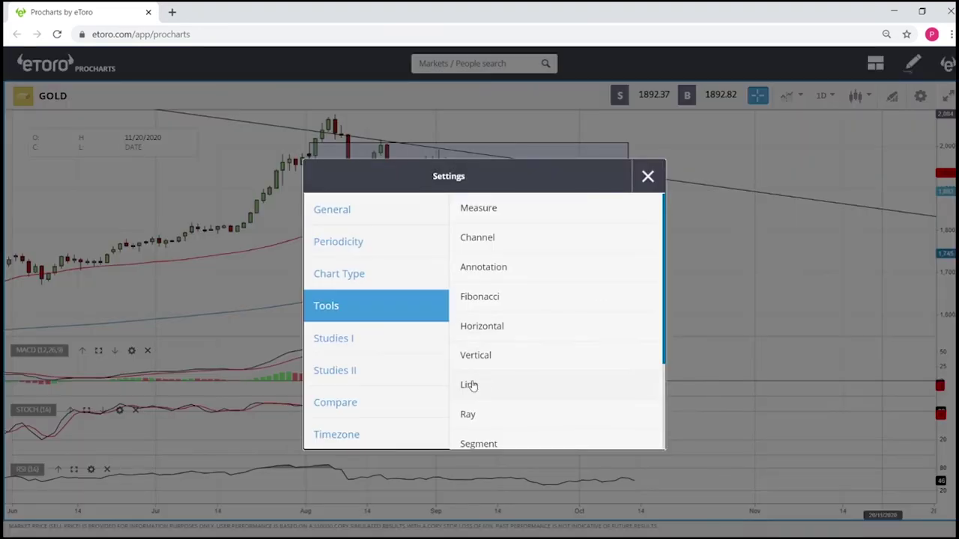
{"action": "scroll", "coordinate": [508, 361], "scroll_direction": "down", "scroll_amount": 2}
{"action": "left_click", "coordinate": [499, 356]}
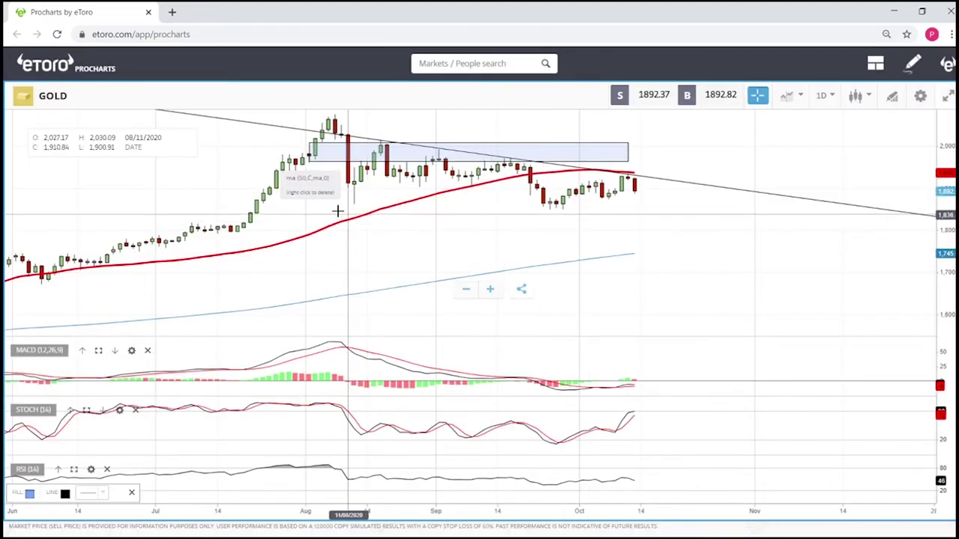
{"action": "left_click", "coordinate": [255, 201]}
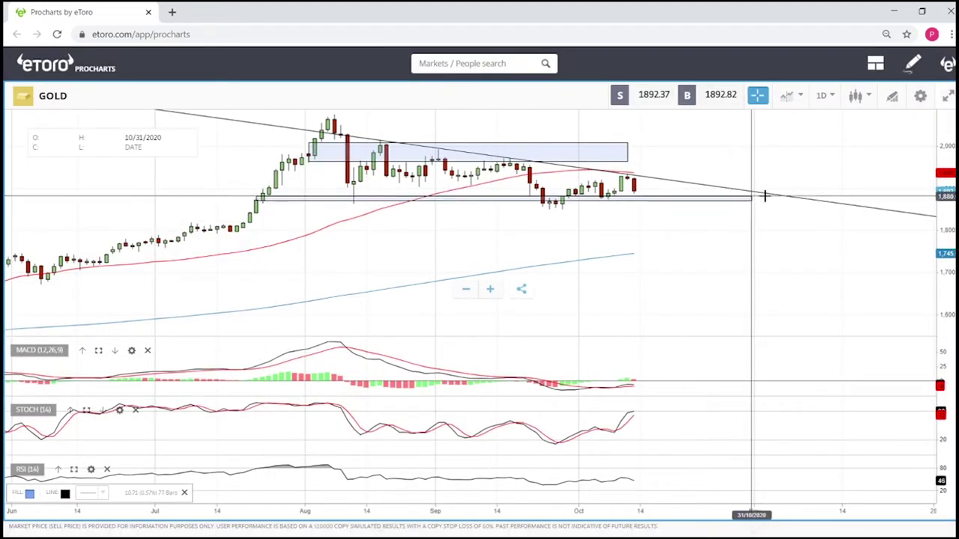
{"action": "left_click", "coordinate": [752, 213]}
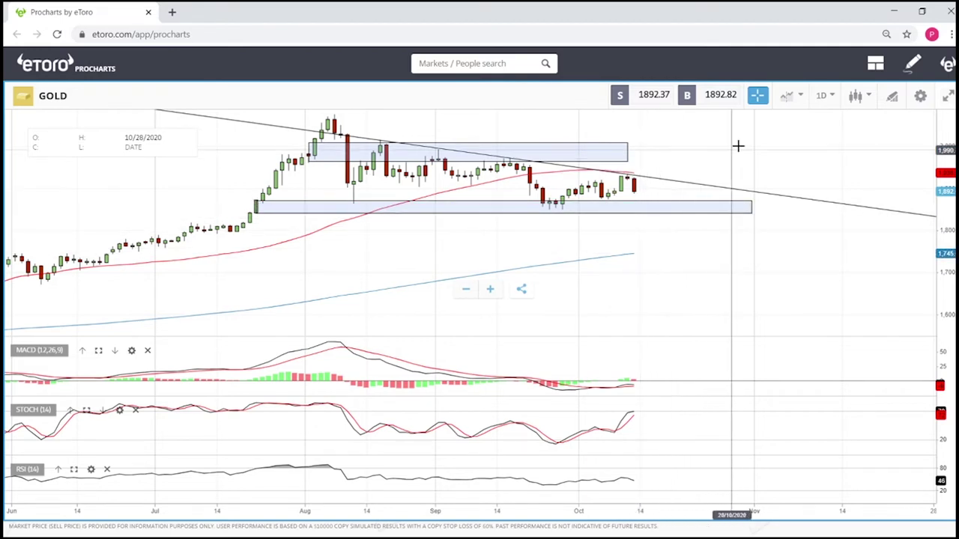
Search the markets for silver and open the SILVER chart.
{"action": "scroll", "coordinate": [723, 223], "scroll_direction": "down", "scroll_amount": 5}
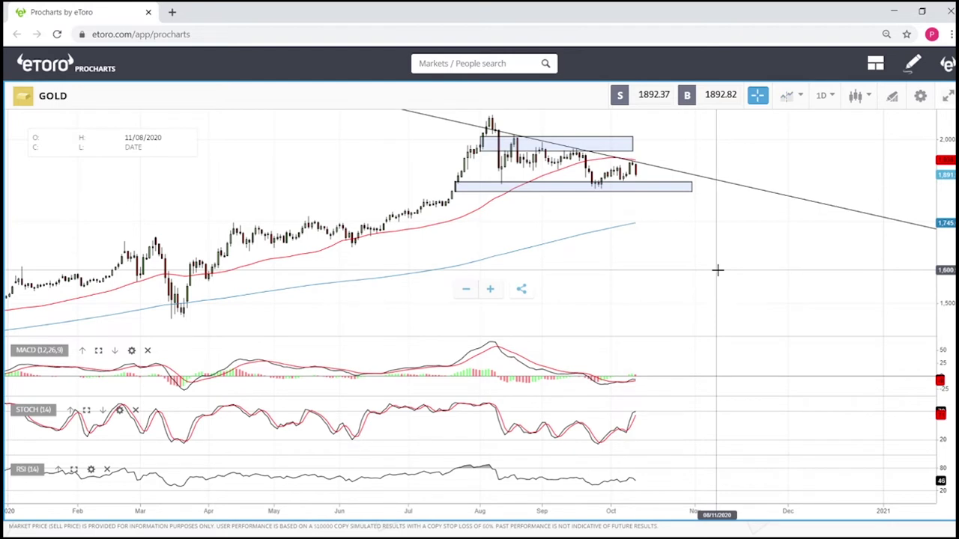
{"action": "left_click", "coordinate": [462, 66]}
{"action": "type", "text": "s"}
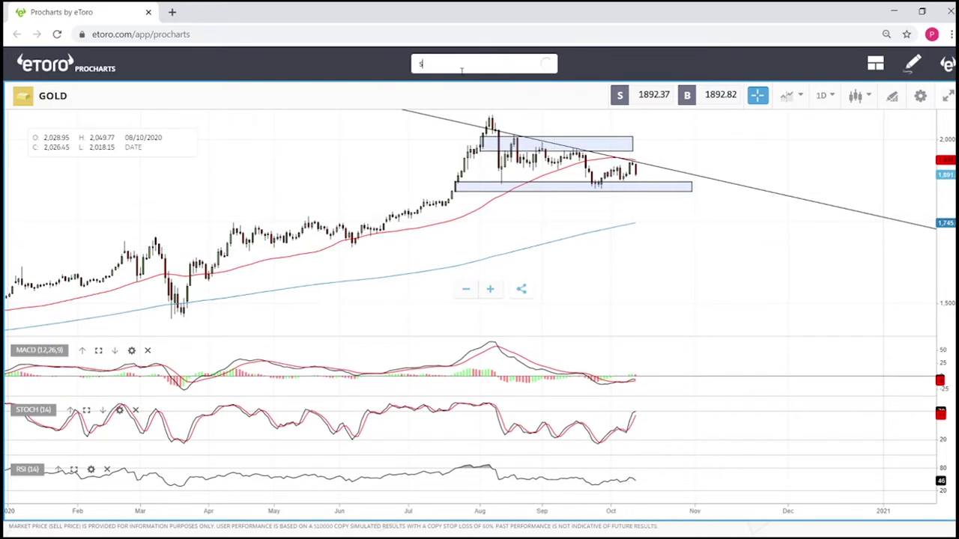
{"action": "type", "text": "ilv"}
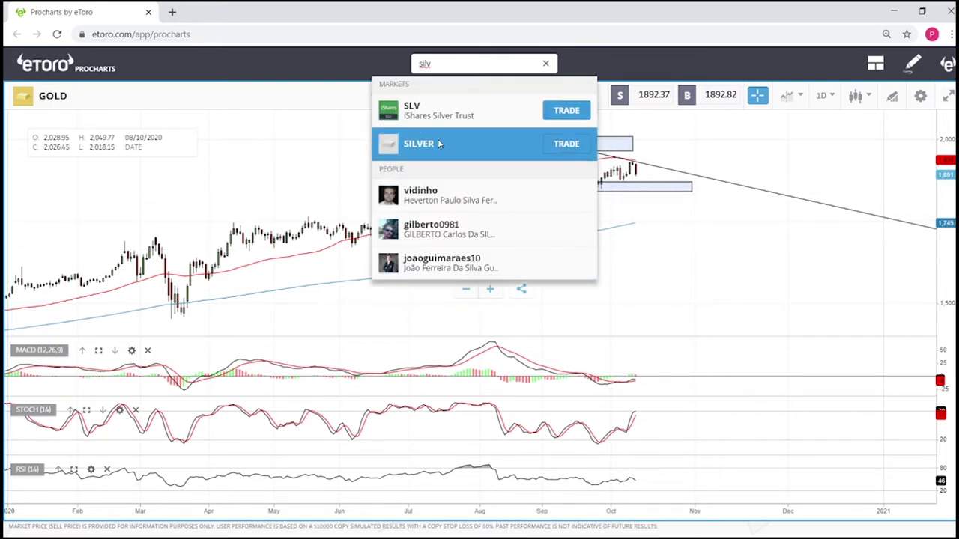
{"action": "left_click", "coordinate": [439, 143]}
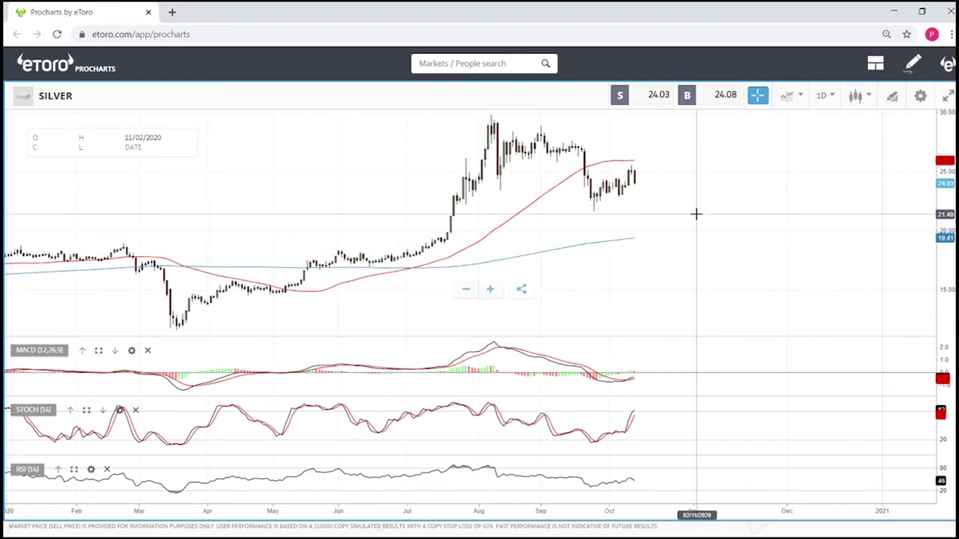
Draw a rectangle over silver's August and September trading range, about 26.1 to 27.9, extending past the latest candles.
{"action": "scroll", "coordinate": [696, 215], "scroll_direction": "up", "scroll_amount": 5}
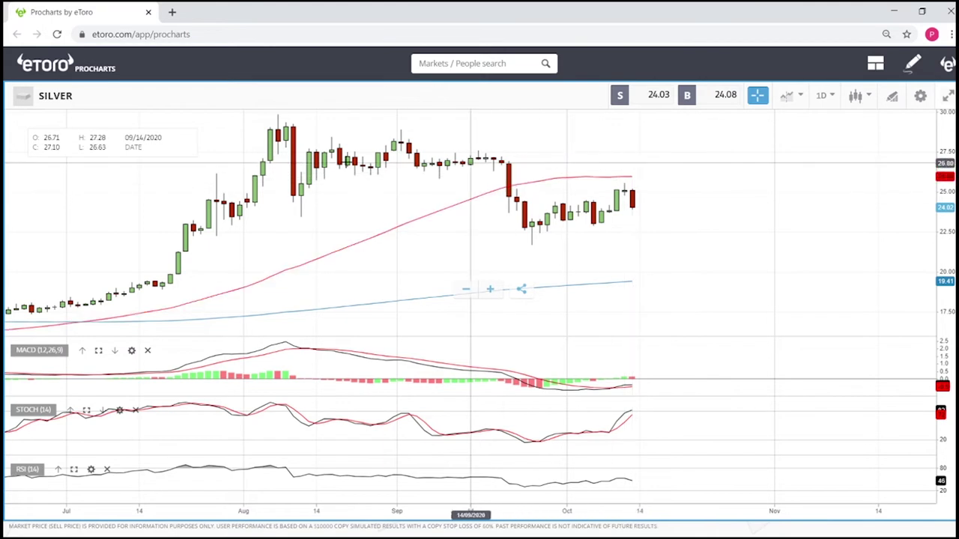
{"action": "left_click", "coordinate": [891, 98]}
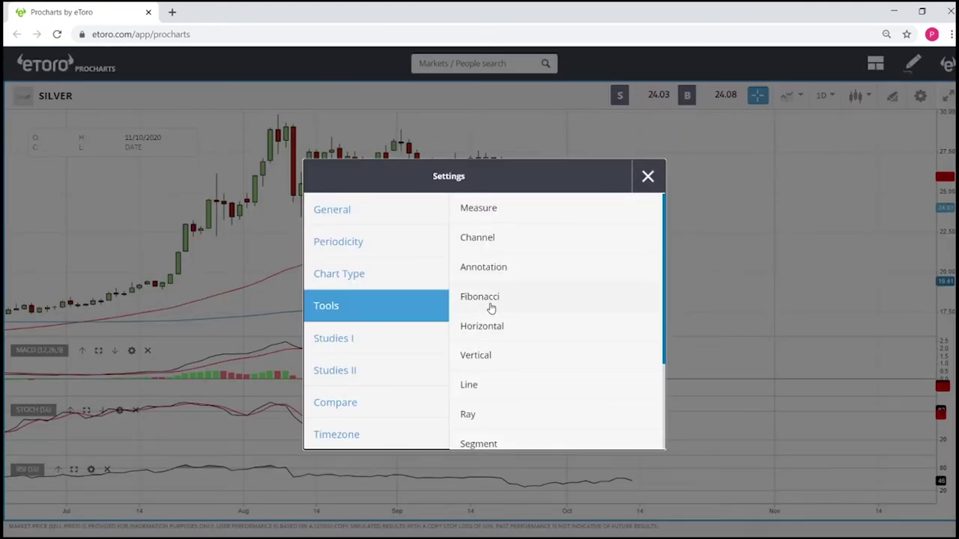
{"action": "scroll", "coordinate": [507, 431], "scroll_direction": "down", "scroll_amount": 3}
{"action": "left_click", "coordinate": [507, 358]}
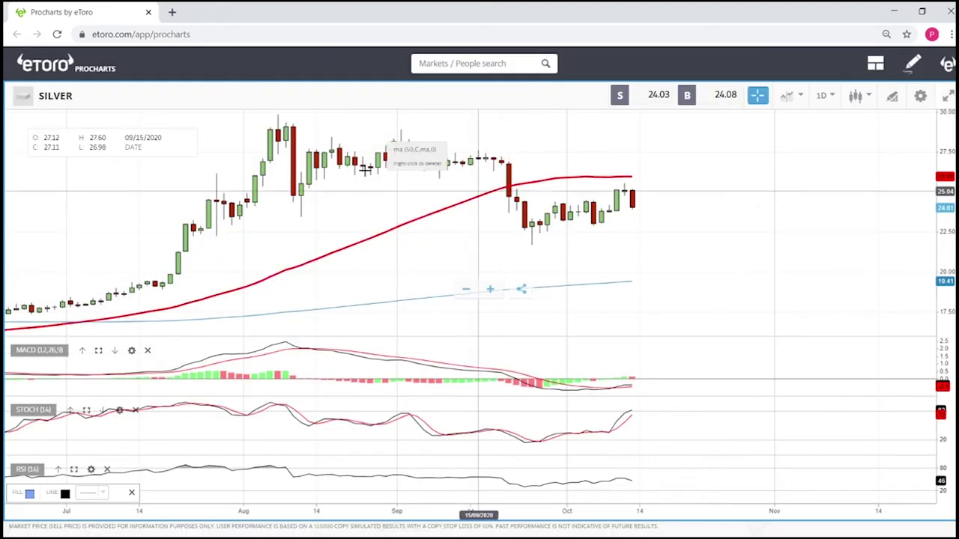
{"action": "left_click_drag", "start_coordinate": [255, 146], "coordinate": [678, 174]}
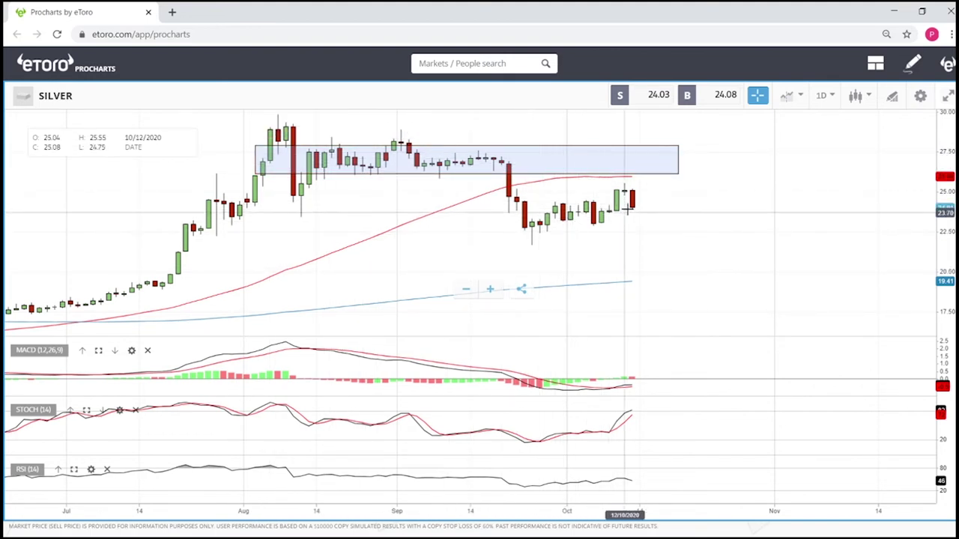
Draw a second rectangle on silver at about 22.25 to 24.5, stretching from late July to about November 1.
{"action": "left_click", "coordinate": [891, 98]}
{"action": "scroll", "coordinate": [525, 393], "scroll_direction": "down", "scroll_amount": 2}
{"action": "left_click", "coordinate": [525, 412]}
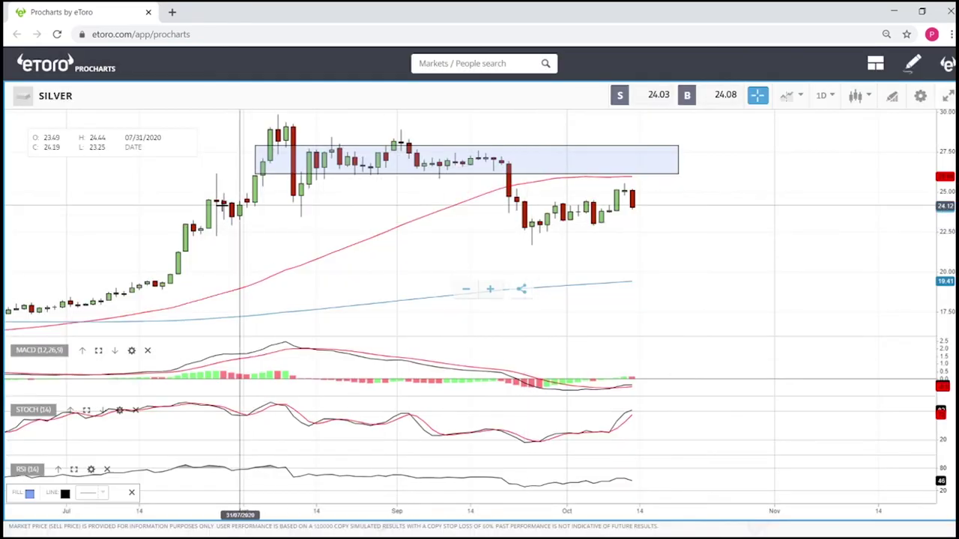
{"action": "mouse_move", "coordinate": [192, 200]}
{"action": "left_mouse_down"}
{"action": "mouse_move", "coordinate": [781, 208]}
{"action": "mouse_move", "coordinate": [776, 235]}
{"action": "left_mouse_up"}
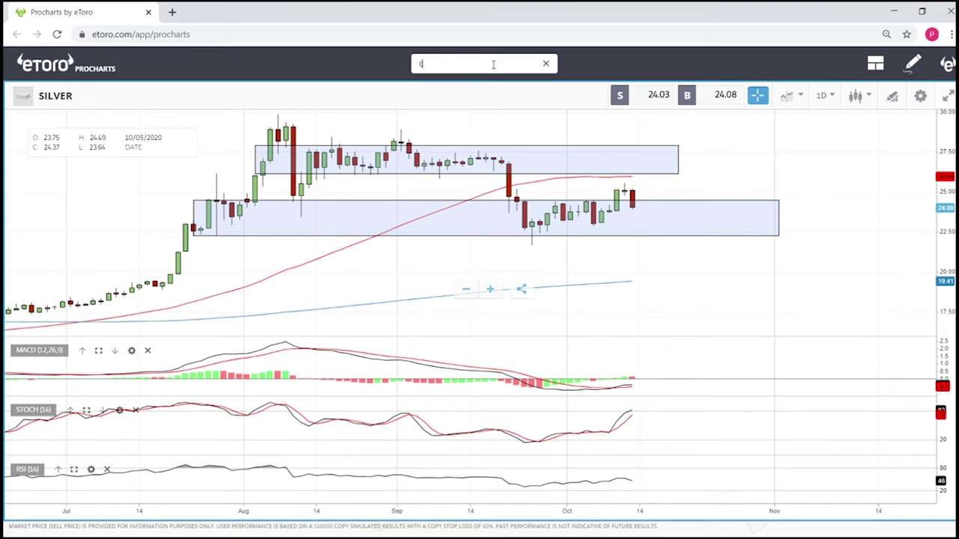
Open the COCOA chart and draw a rectangle at about 2,350 to 2,420, stretching from early April to about November 9.
{"action": "type", "text": "oc"}
{"action": "left_click", "coordinate": [442, 213]}
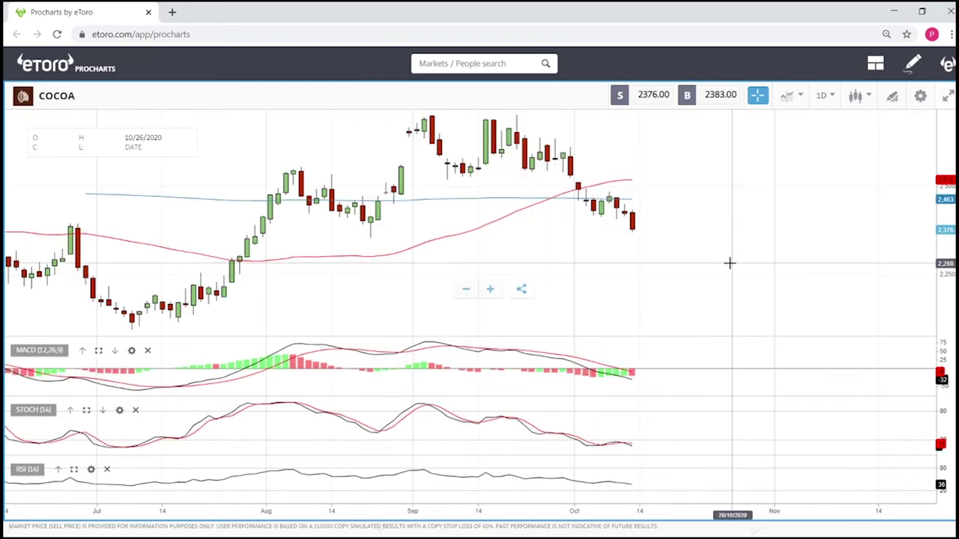
{"action": "scroll", "coordinate": [728, 257], "scroll_direction": "down", "scroll_amount": 3}
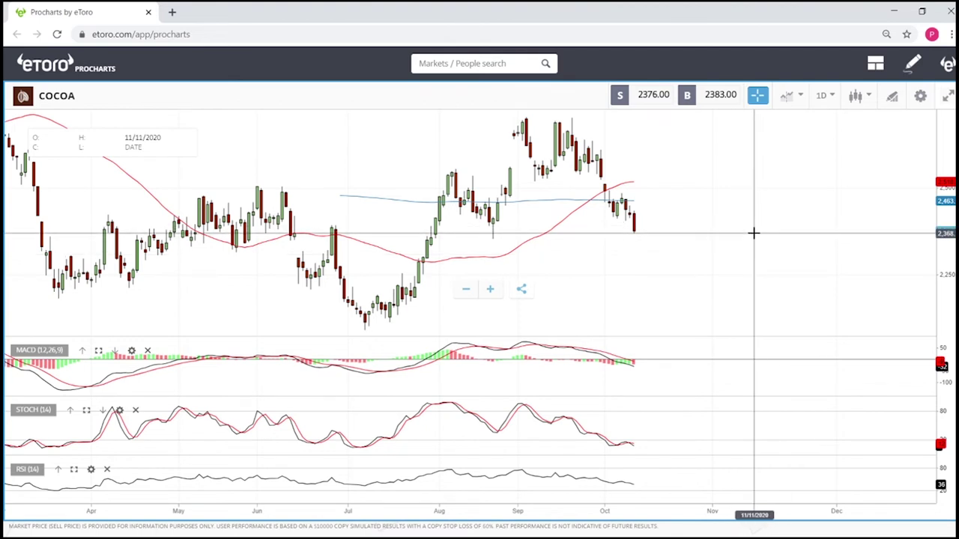
{"action": "left_click", "coordinate": [893, 96]}
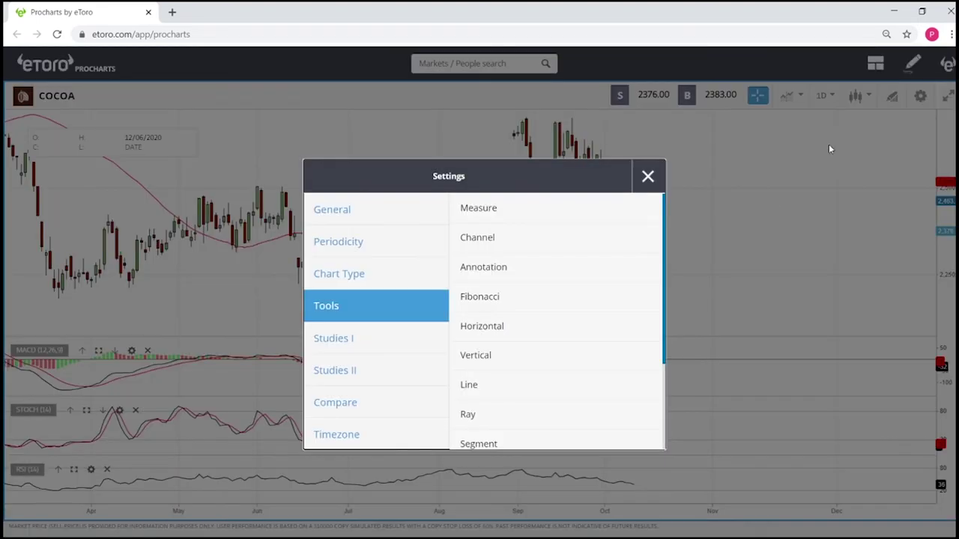
{"action": "scroll", "coordinate": [535, 367], "scroll_direction": "down", "scroll_amount": 2}
{"action": "left_click", "coordinate": [515, 352]}
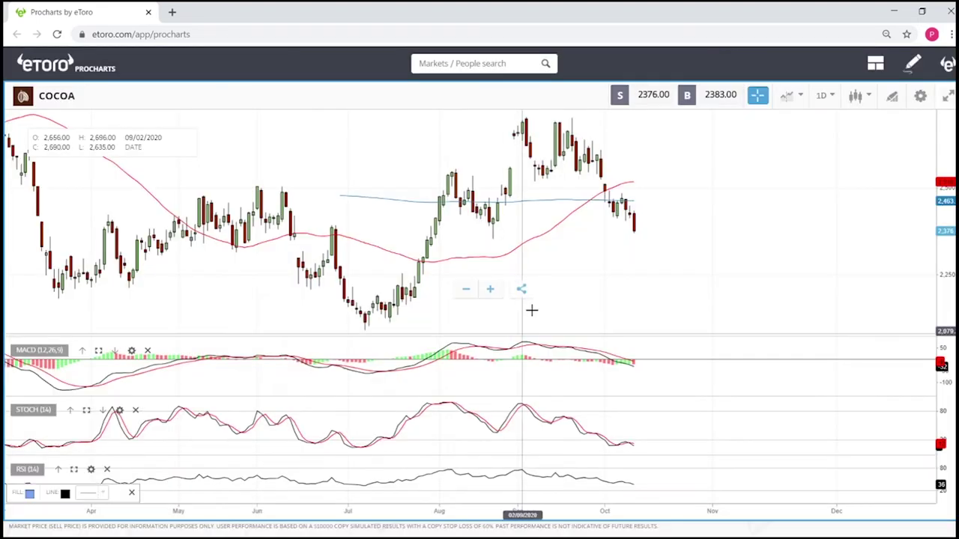
{"action": "left_click_drag", "start_coordinate": [92, 215], "coordinate": [771, 248]}
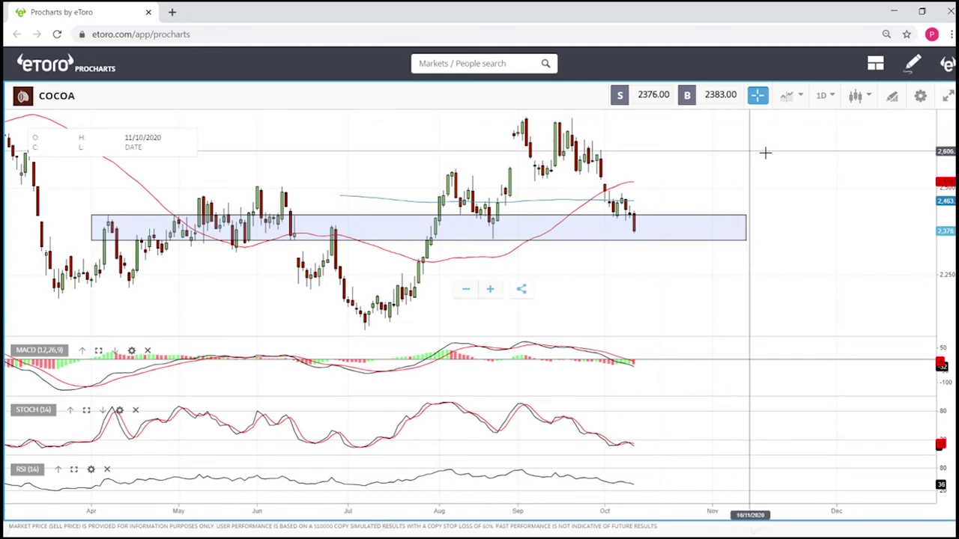
Draw two horizontal lines on cocoa, at about 2,701 along the September highs and about 2,084 along the July low.
{"action": "scroll", "coordinate": [766, 162], "scroll_direction": "down", "scroll_amount": 5}
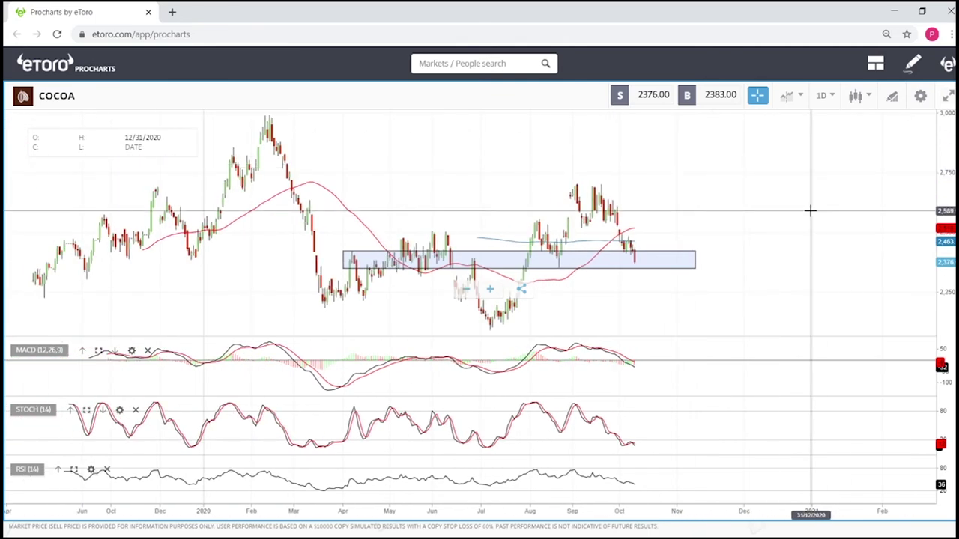
{"action": "left_click", "coordinate": [891, 98]}
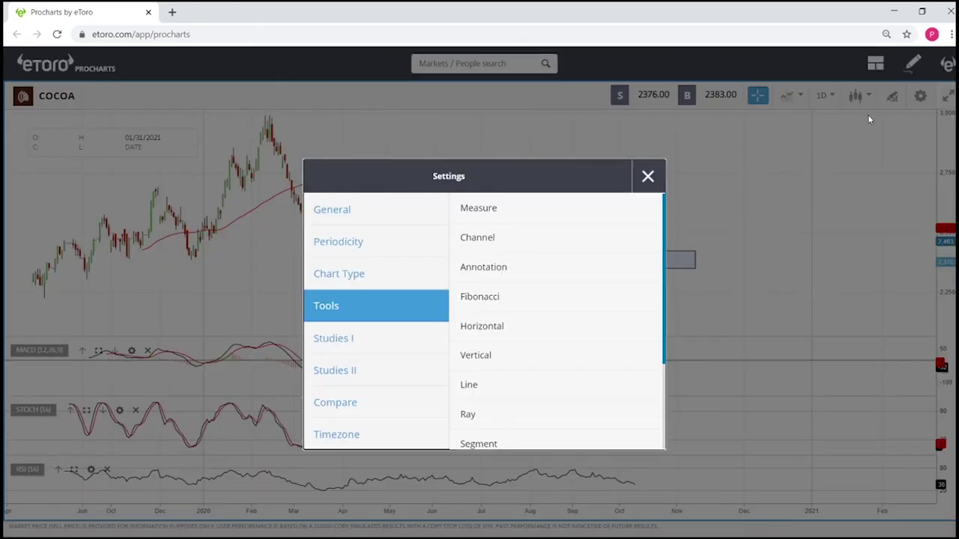
{"action": "left_click", "coordinate": [497, 327]}
{"action": "left_click", "coordinate": [627, 184]}
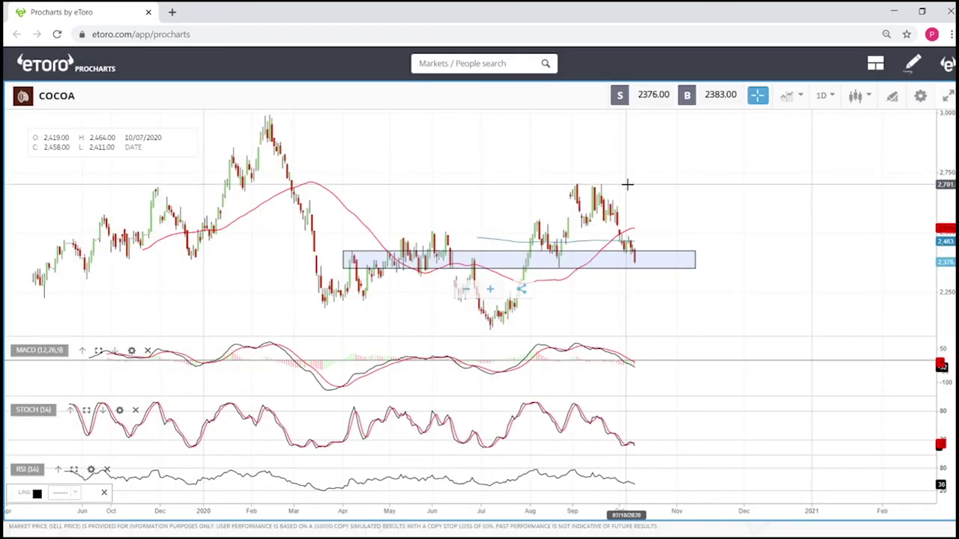
{"action": "left_click", "coordinate": [891, 97]}
{"action": "left_click", "coordinate": [489, 334]}
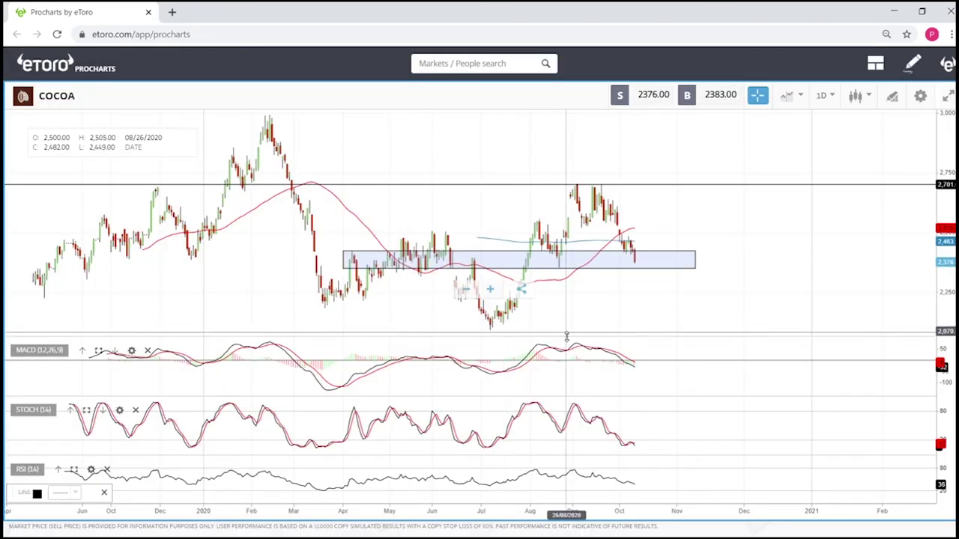
{"action": "left_click", "coordinate": [563, 325]}
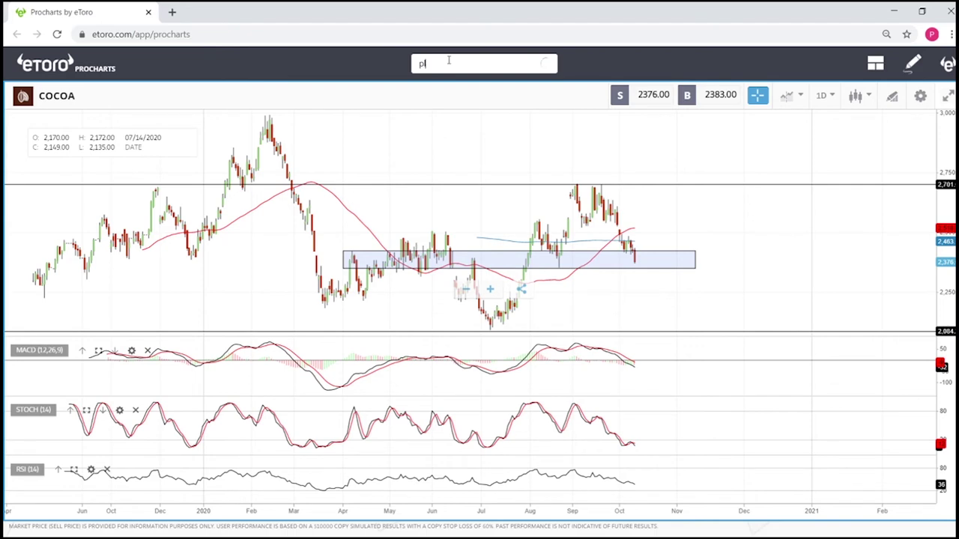
Open the PLATINUM chart and examine its recent daily candles relative to the moving averages and the MACD, stochastic and RSI indicators.
{"action": "type", "text": "la"}
{"action": "left_click", "coordinate": [442, 110]}
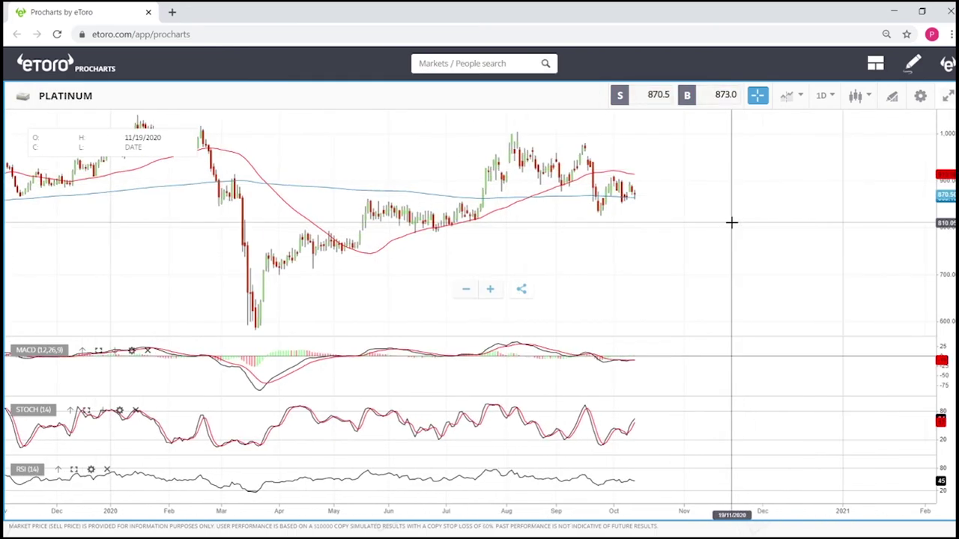
{"action": "scroll", "coordinate": [731, 221], "scroll_direction": "up", "scroll_amount": 5}
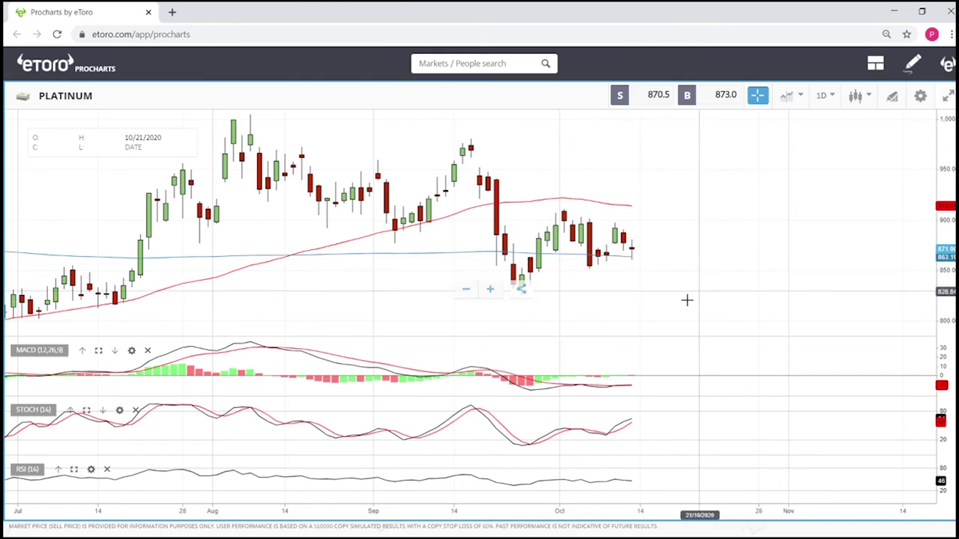
{"action": "scroll", "coordinate": [677, 303], "scroll_direction": "down", "scroll_amount": 3}
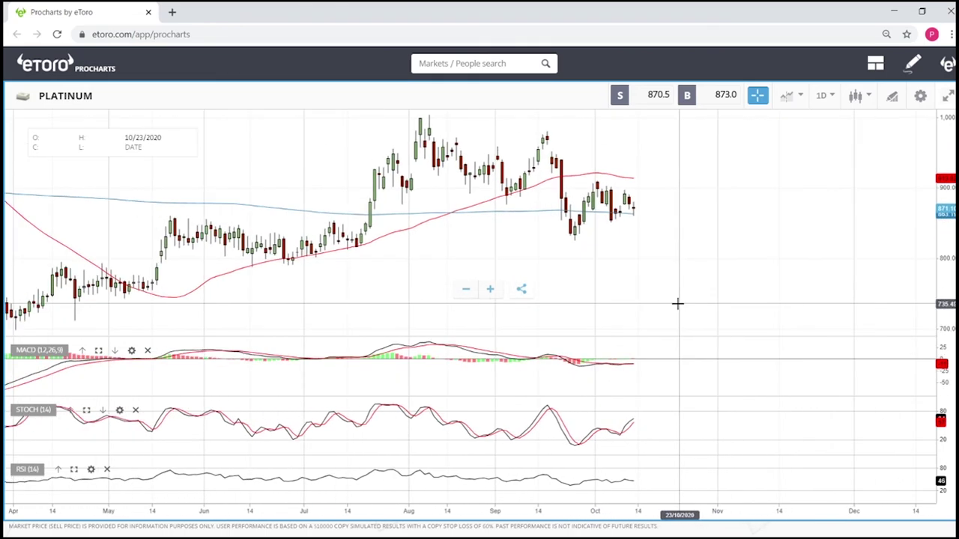
{"action": "scroll", "coordinate": [677, 303], "scroll_direction": "up", "scroll_amount": 3}
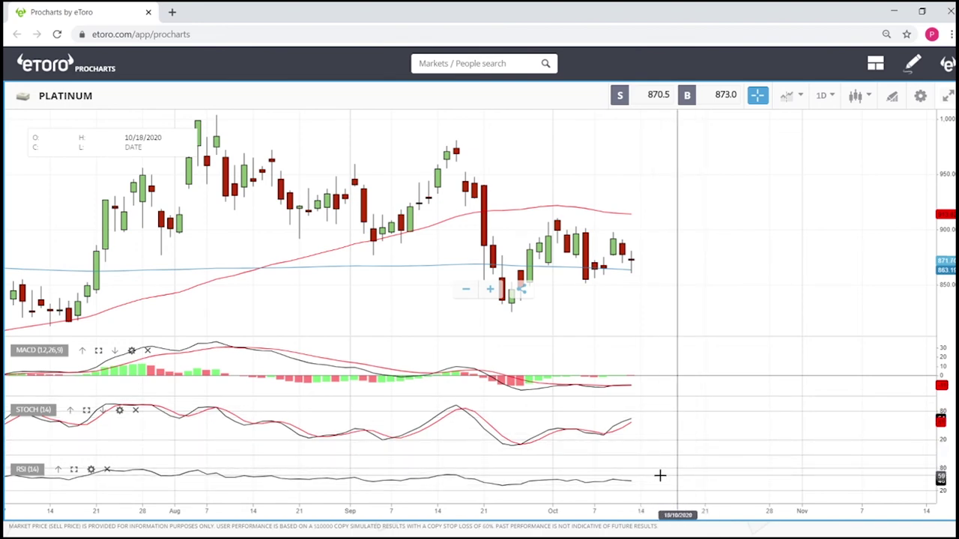
{"action": "scroll", "coordinate": [725, 432], "scroll_direction": "down", "scroll_amount": 1}
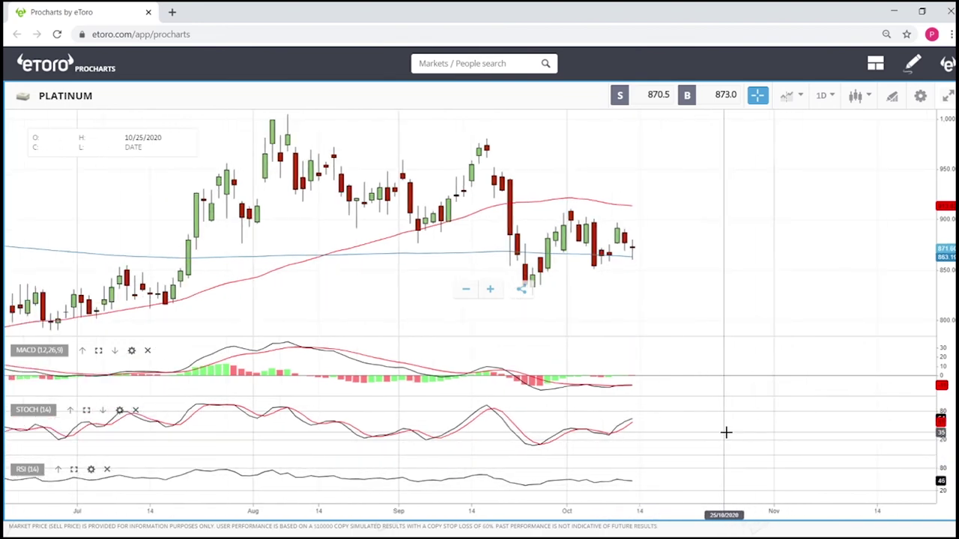
Draw a rectangle on platinum at about 797 to 853, stretching from about May 18 to about August 1.
{"action": "scroll", "coordinate": [726, 432], "scroll_direction": "down", "scroll_amount": 1}
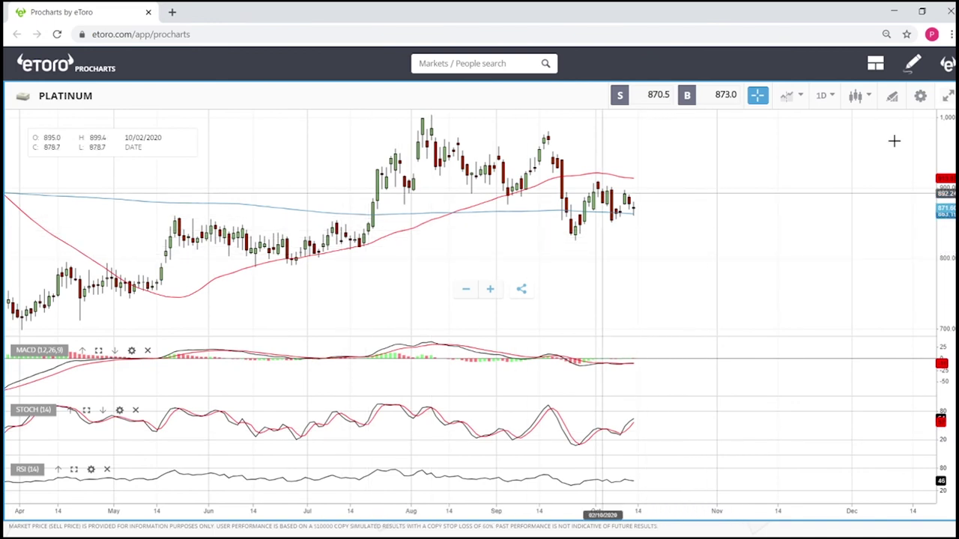
{"action": "left_click", "coordinate": [891, 102]}
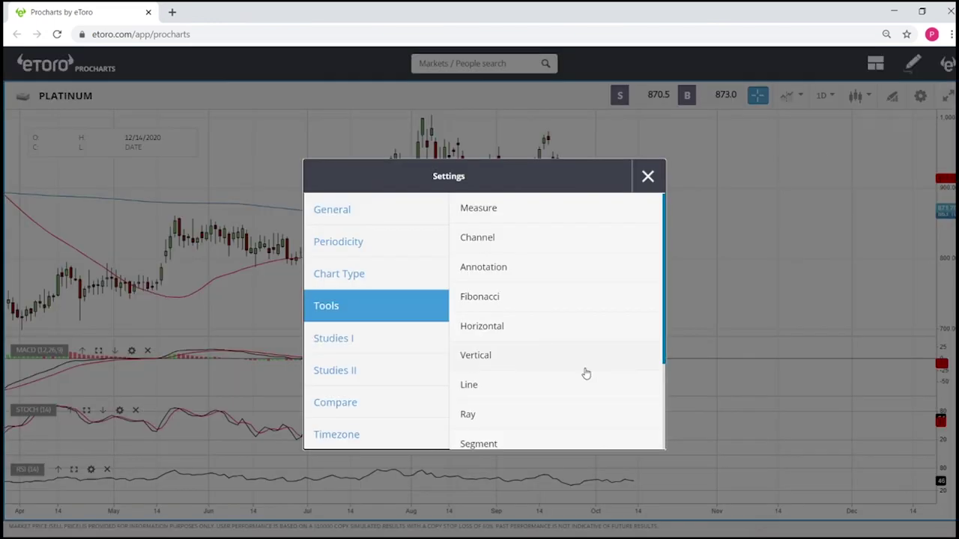
{"action": "scroll", "coordinate": [500, 340], "scroll_direction": "down", "scroll_amount": 2}
{"action": "left_click", "coordinate": [503, 360]}
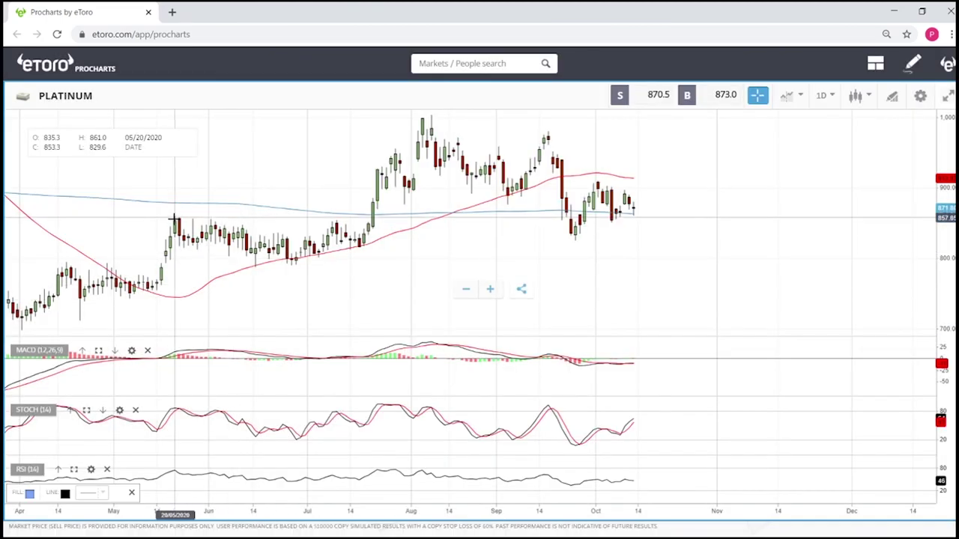
{"action": "left_click_drag", "start_coordinate": [165, 221], "coordinate": [412, 259]}
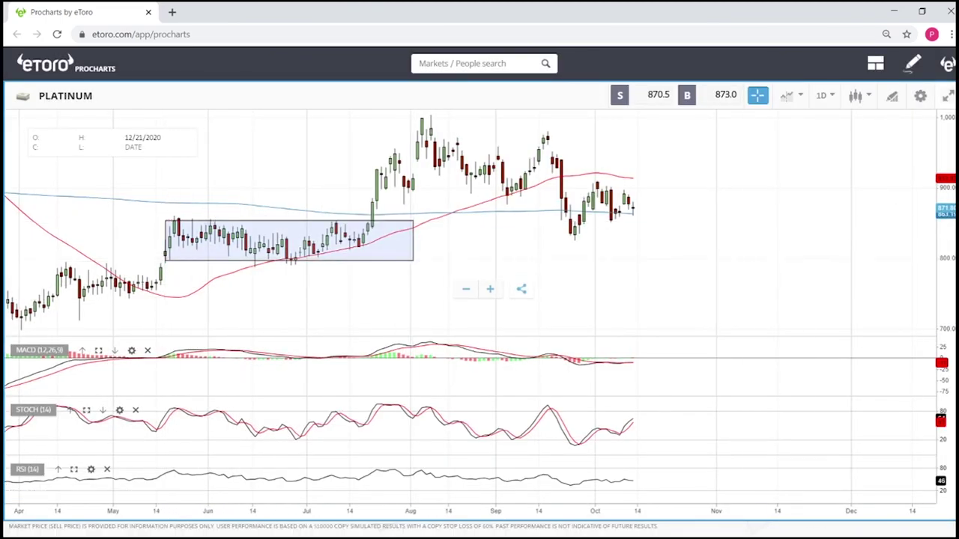
Draw a second rectangle on platinum at about 747 to 790, stretching from mid-April to late May.
{"action": "left_click", "coordinate": [919, 96]}
{"action": "scroll", "coordinate": [522, 386], "scroll_direction": "down", "scroll_amount": 3}
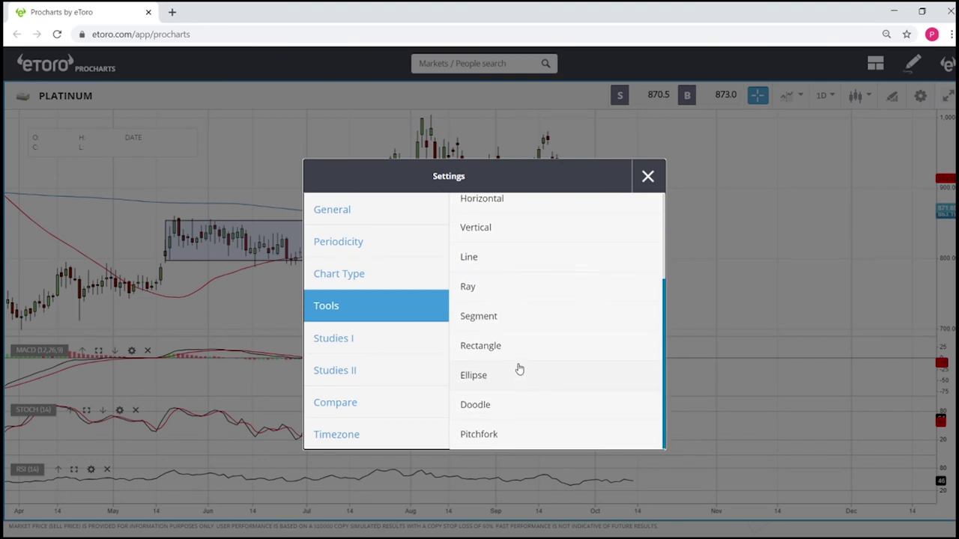
{"action": "left_click", "coordinate": [483, 345]}
{"action": "left_click", "coordinate": [56, 265]}
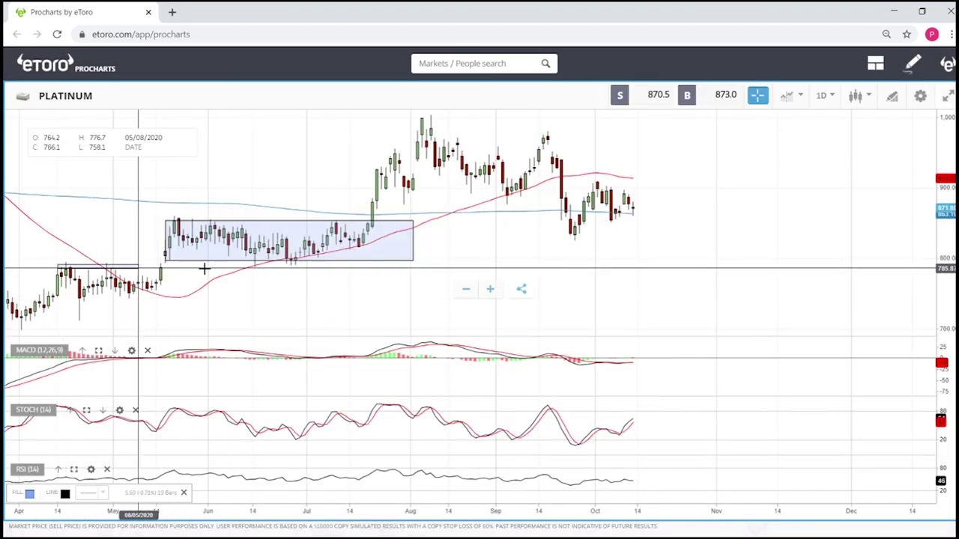
{"action": "left_click", "coordinate": [197, 294]}
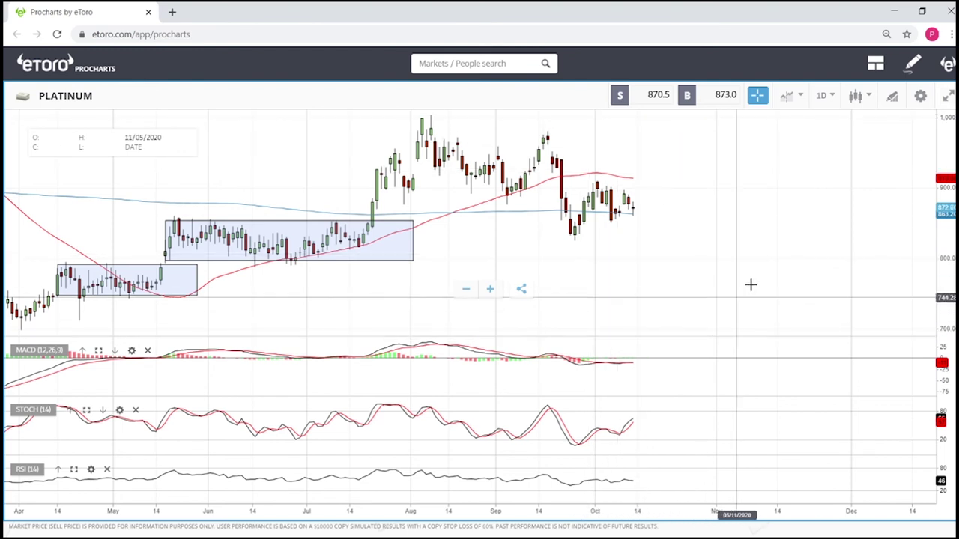
Search the markets for "sug" and open the SUGAR chart.
{"action": "left_click", "coordinate": [503, 61]}
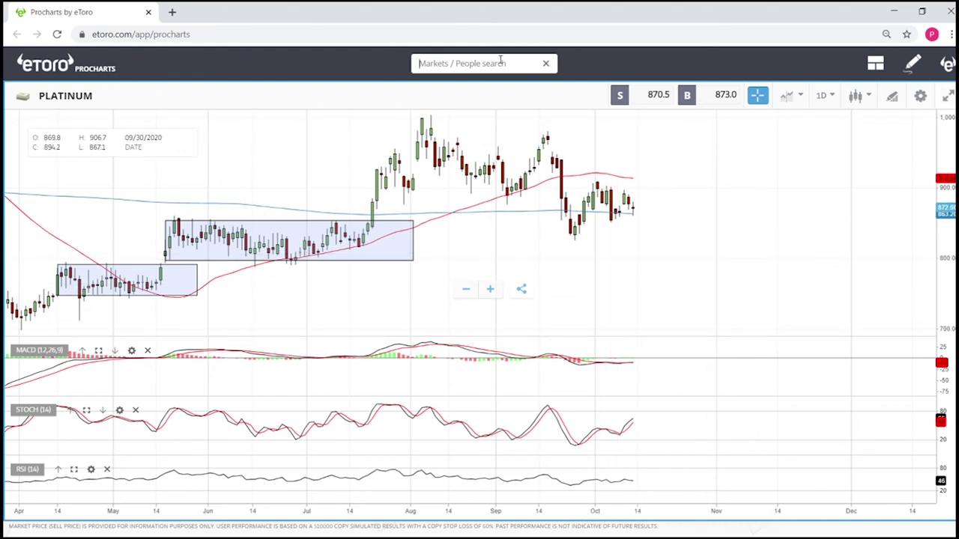
{"action": "type", "text": "sug"}
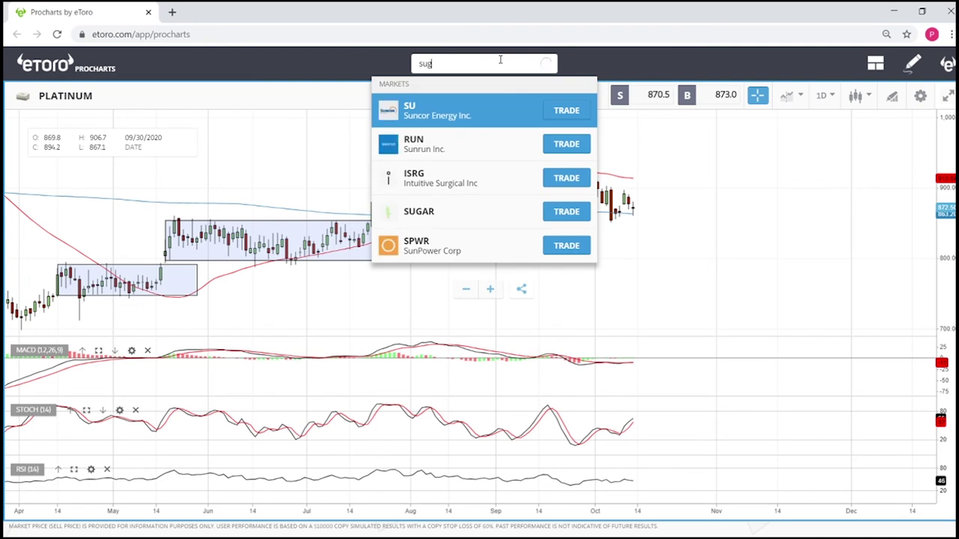
{"action": "left_click", "coordinate": [444, 110]}
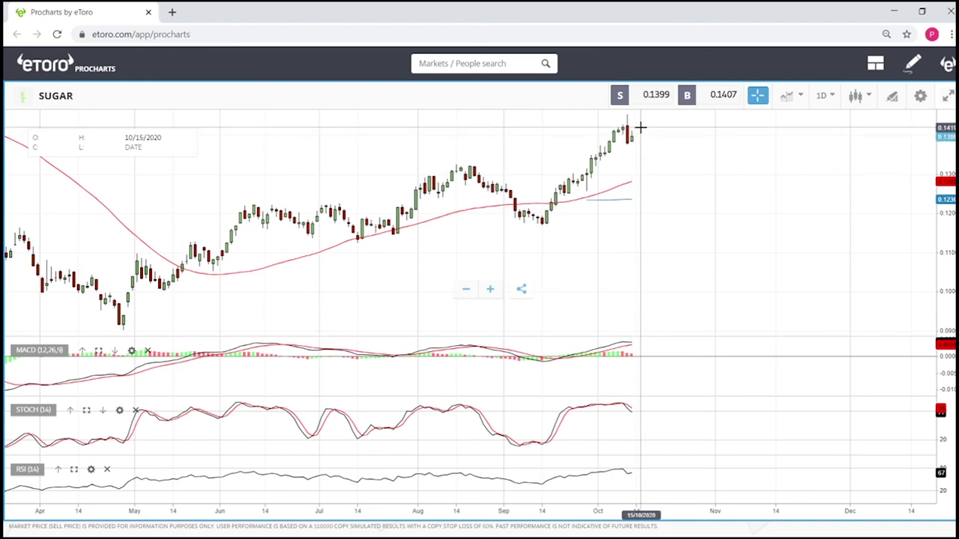
Draw a Fibonacci retracement on sugar from the mid-September low at about 0.1174 to the October 12 high at about 0.145.
{"action": "scroll", "coordinate": [636, 134], "scroll_direction": "up", "scroll_amount": 3}
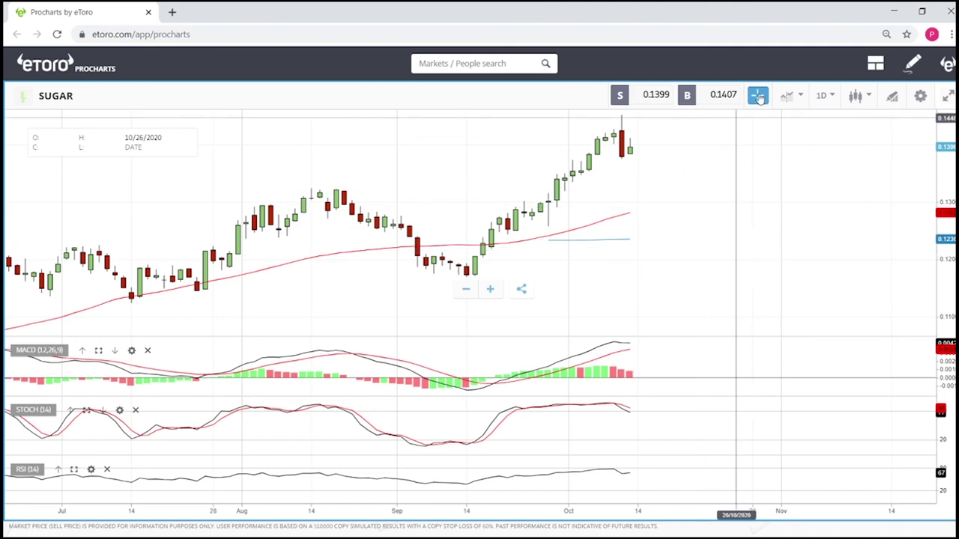
{"action": "left_click", "coordinate": [892, 97]}
{"action": "left_click", "coordinate": [486, 303]}
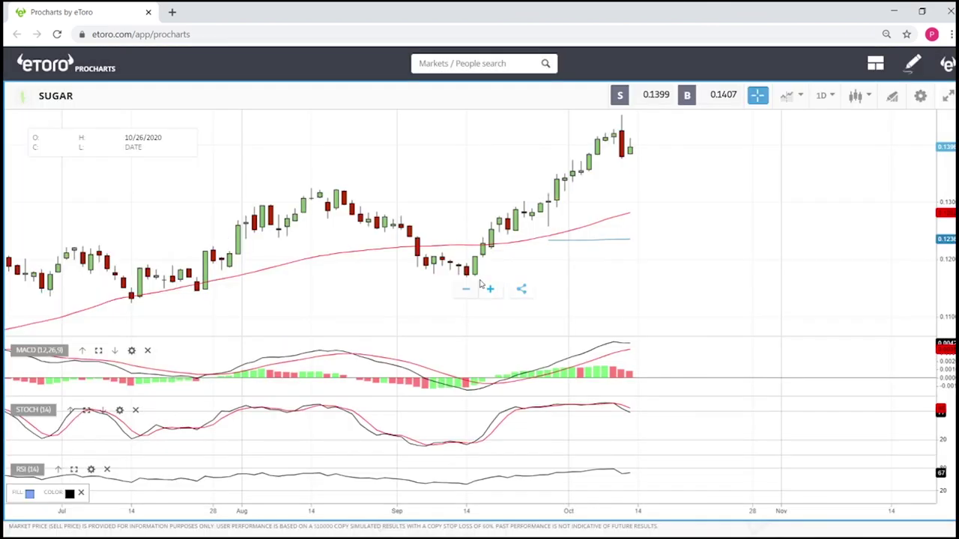
{"action": "left_click", "coordinate": [465, 274]}
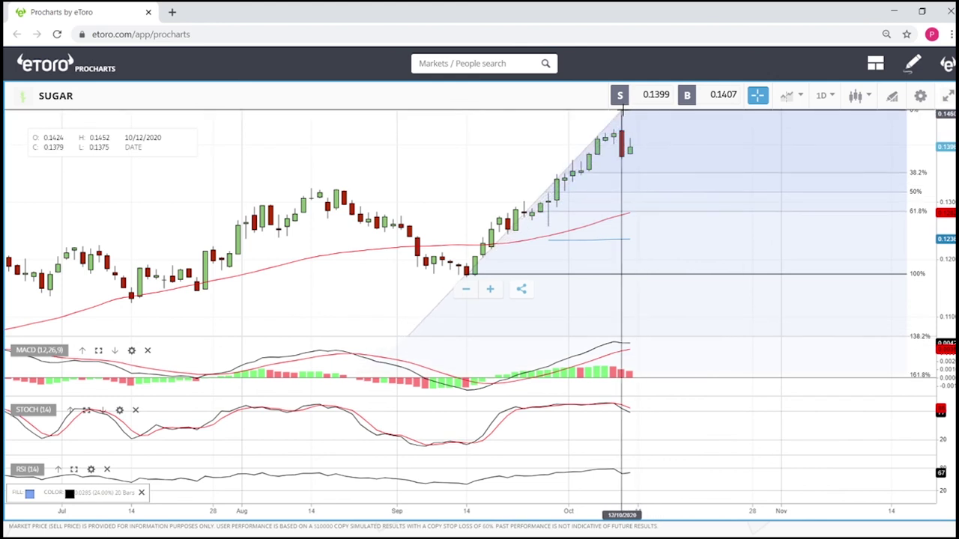
{"action": "left_click", "coordinate": [621, 117]}
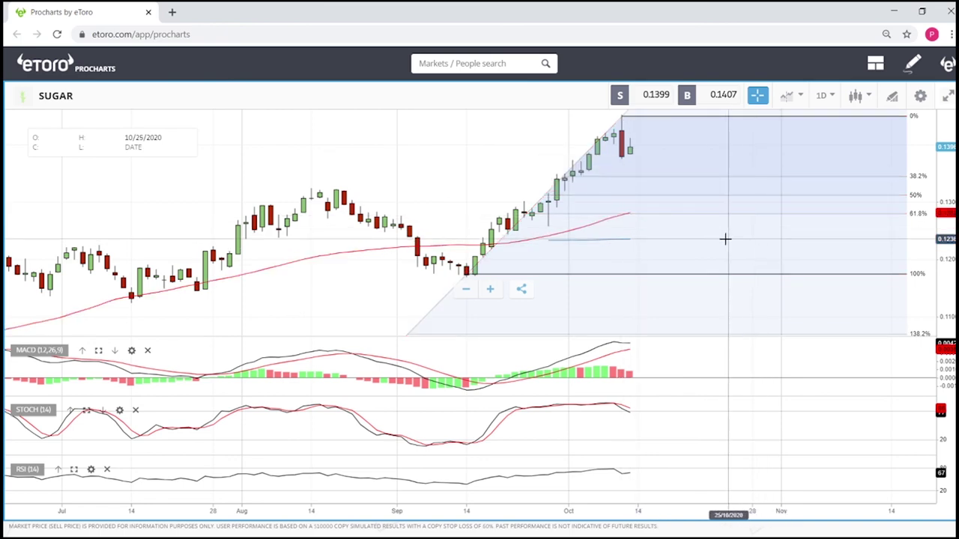
{"action": "scroll", "coordinate": [710, 232], "scroll_direction": "down", "scroll_amount": 3}
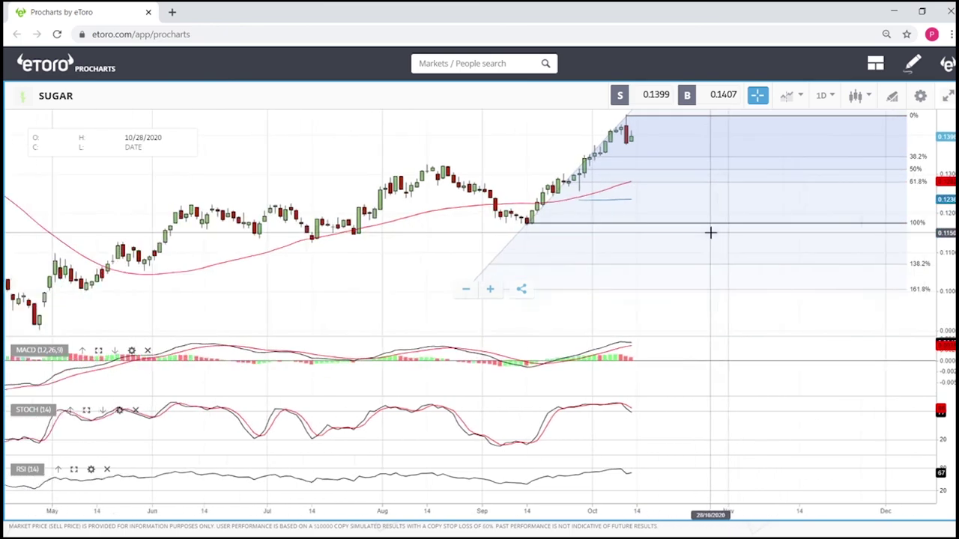